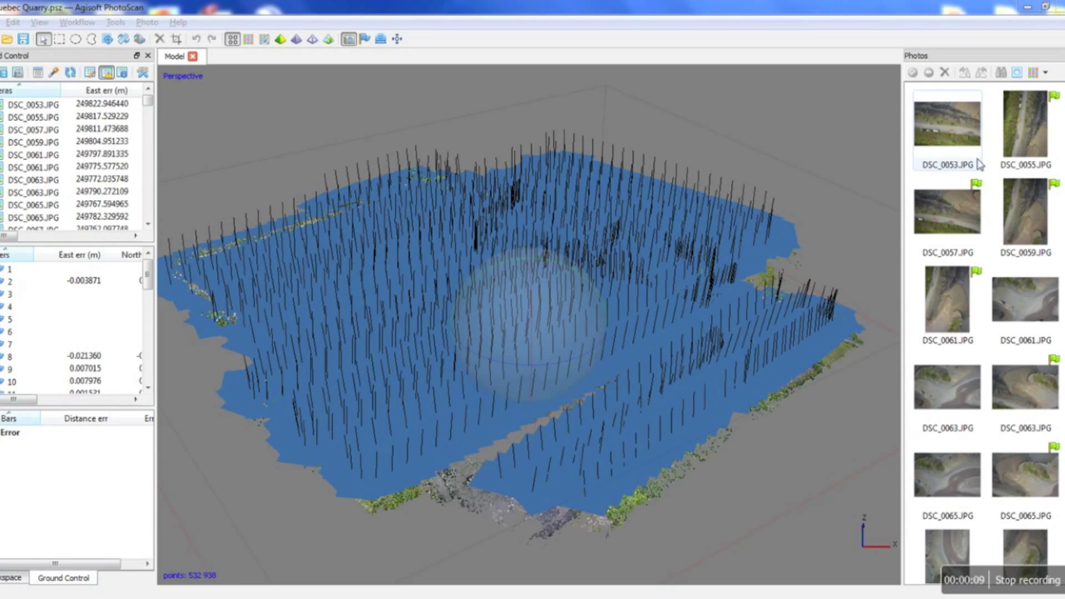
Select photo DSC_0053 in the photo list and zoom the view
left_click(949, 131)
scroll(1012, 173, "down", 10)
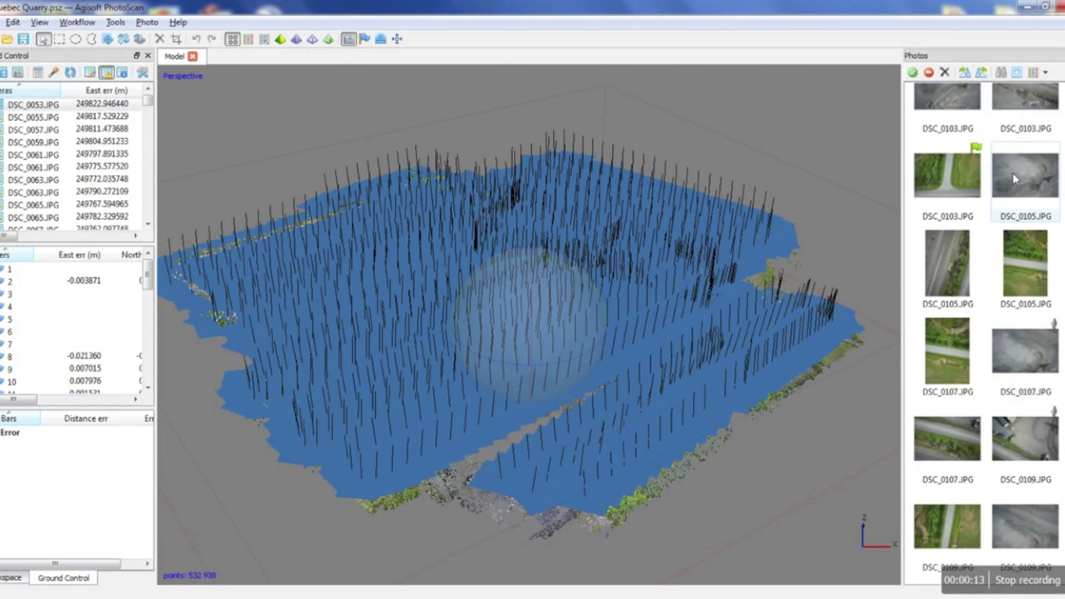
scroll(1003, 180, "up", 10)
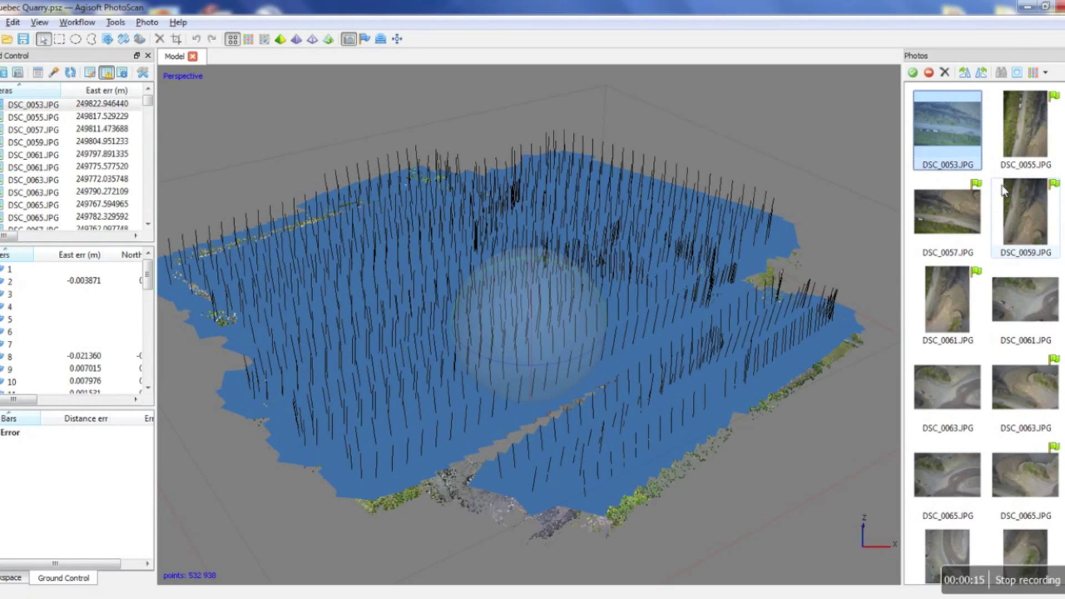
scroll(998, 199, "down", 14)
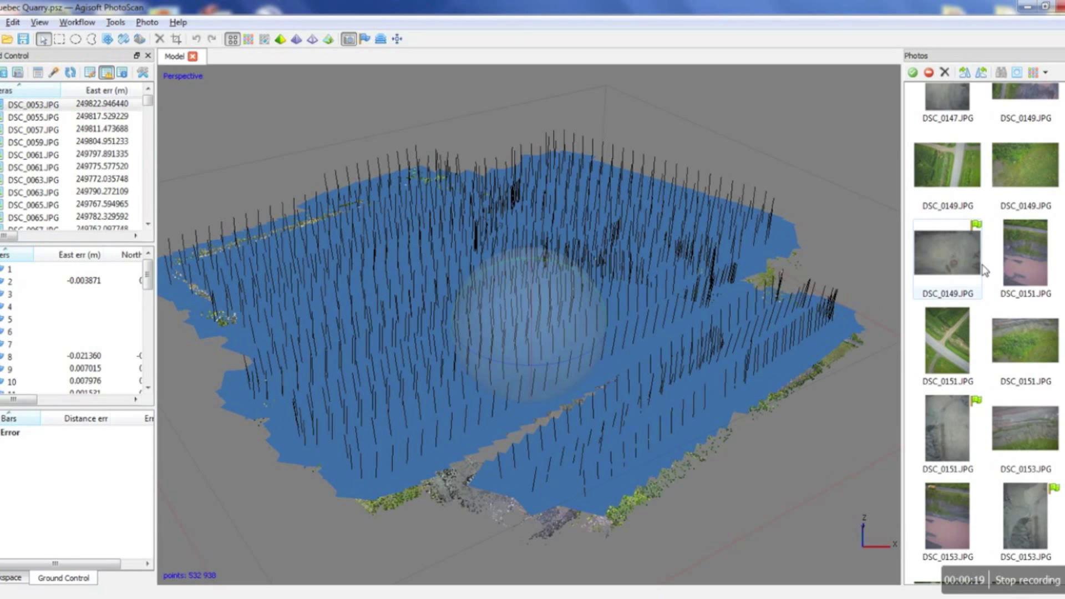
scroll(979, 269, "up", 14)
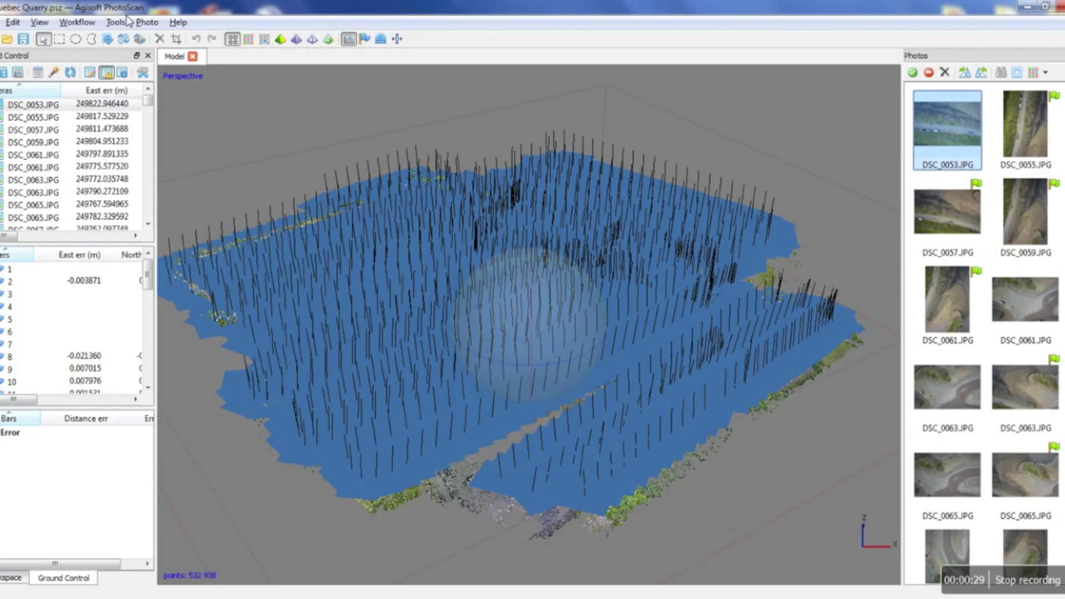
Hide the camera positions so the 532,938-point sparse cloud shows alone
left_click(66, 25)
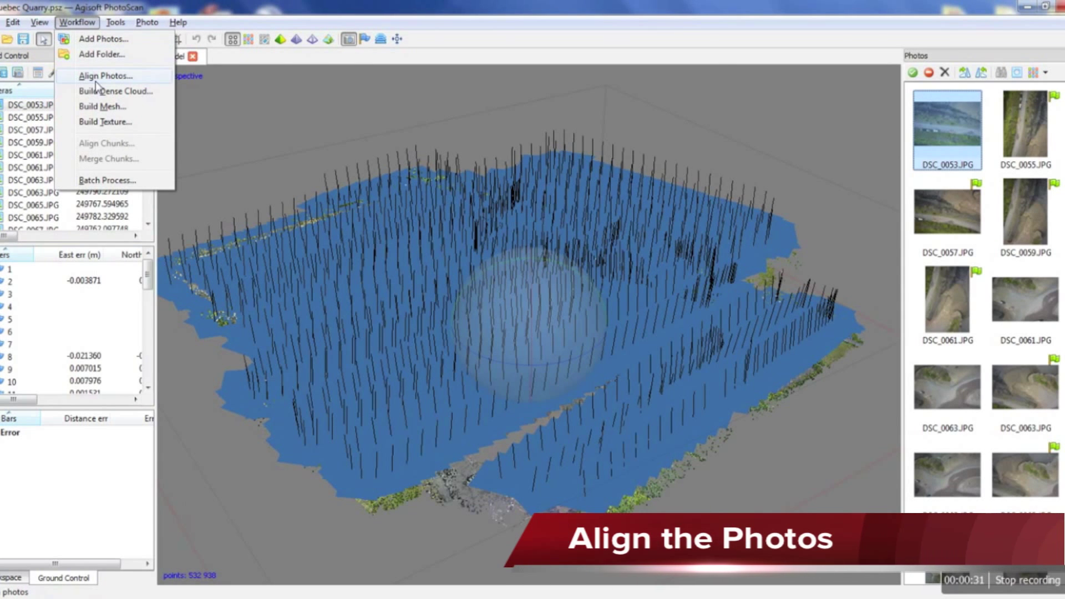
left_click(537, 335)
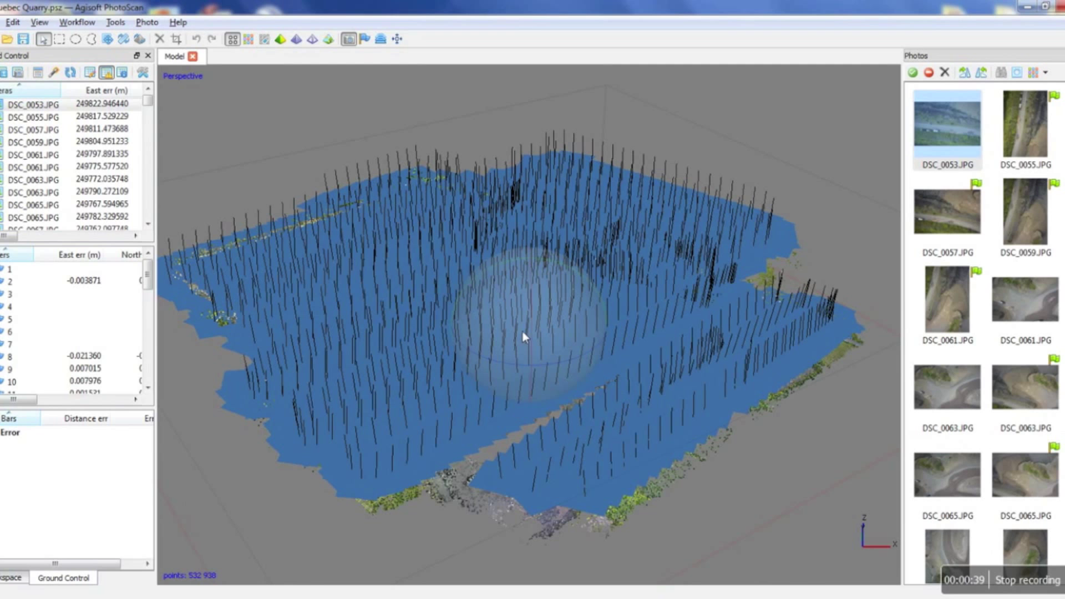
scroll(526, 347, "up", 8)
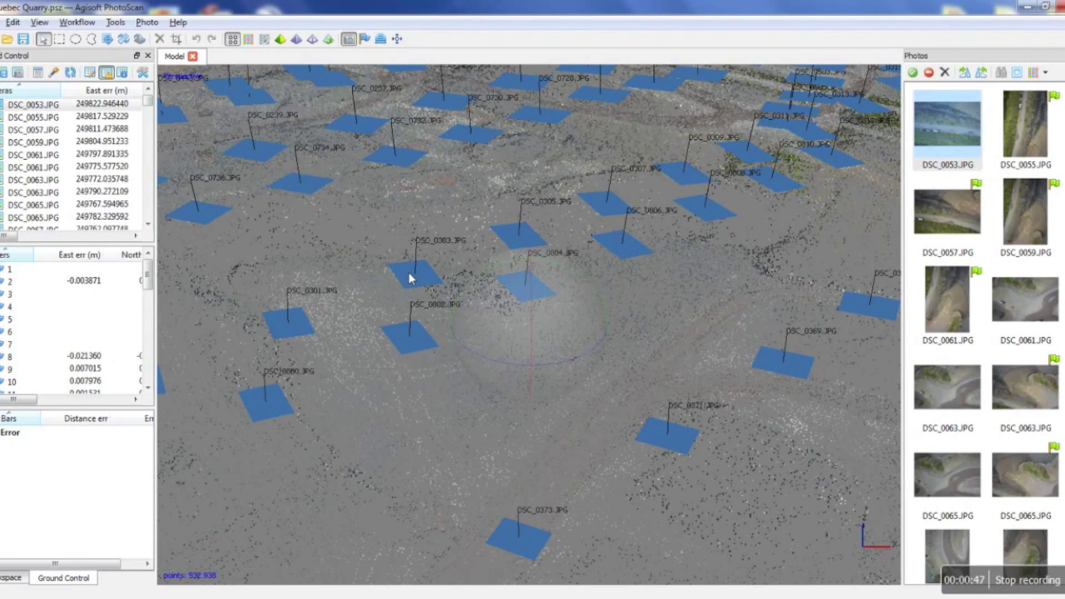
scroll(408, 273, "down", 10)
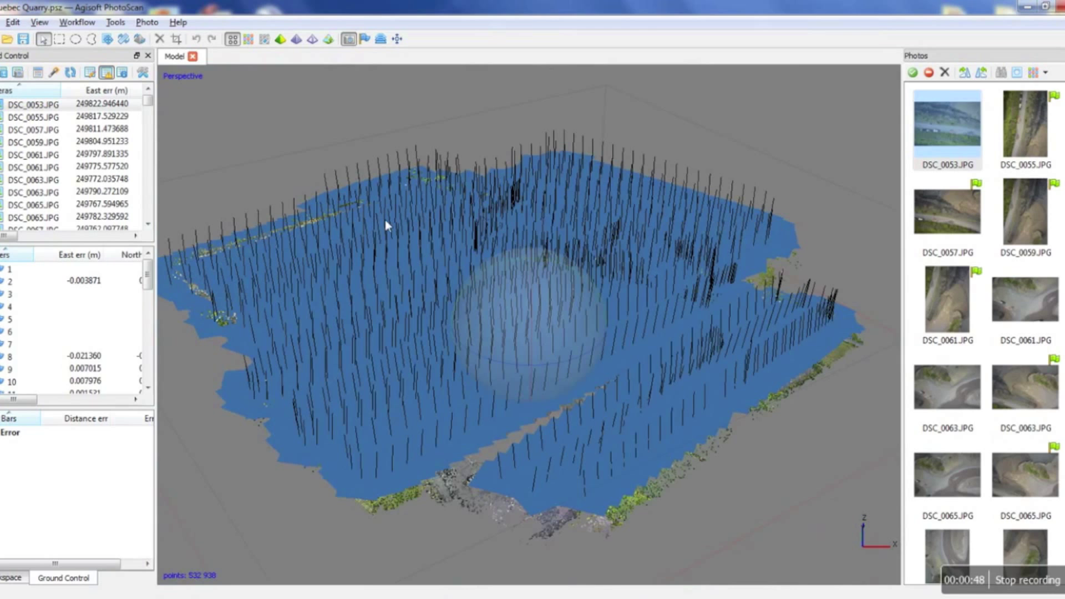
left_click(349, 40)
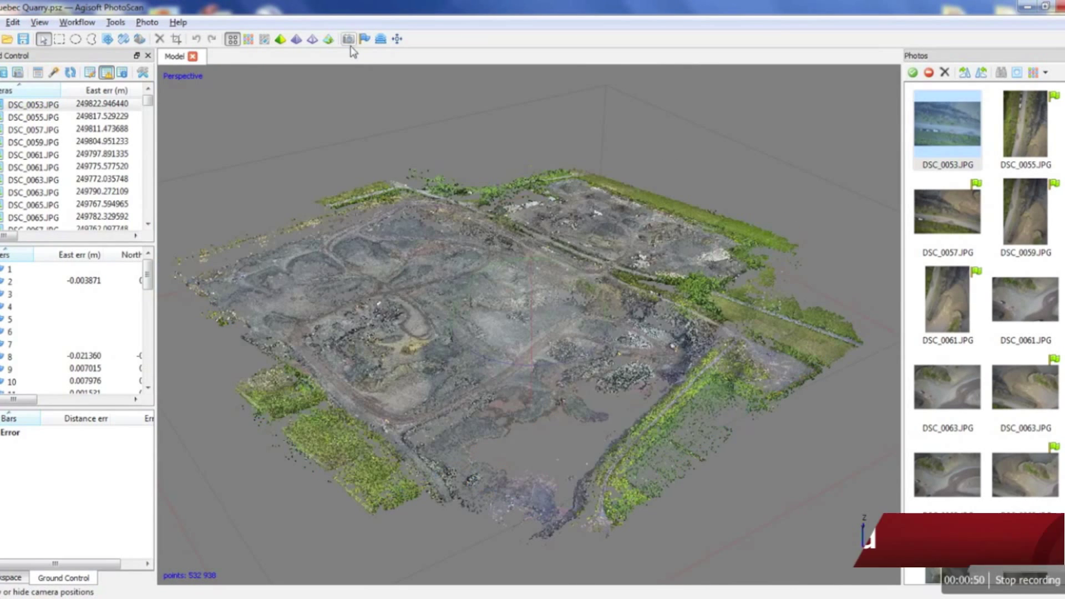
scroll(516, 342, "up", 8)
scroll(516, 341, "down", 8)
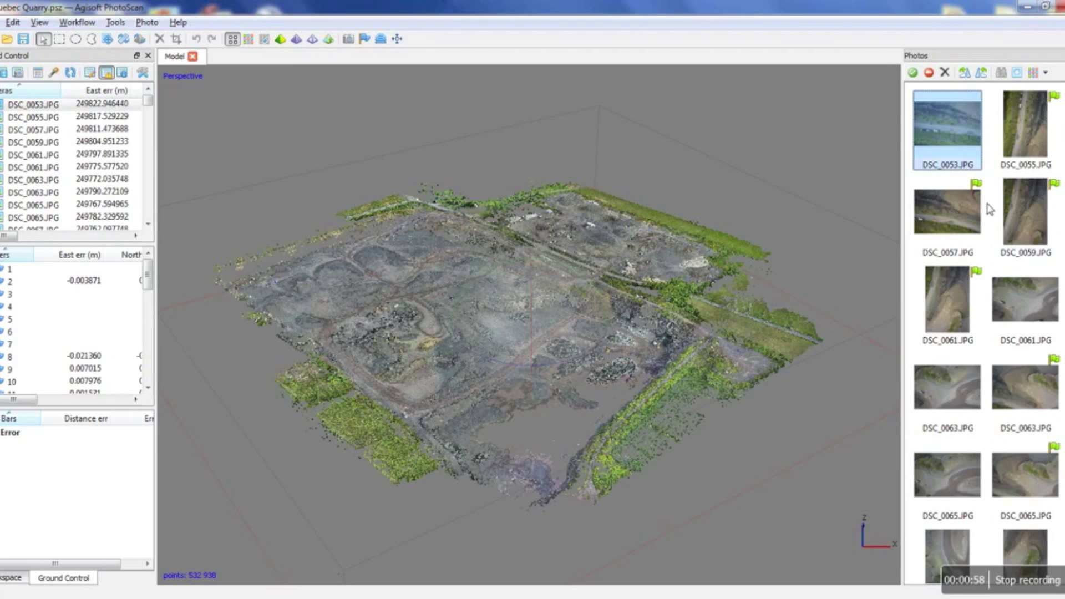
Filter the photos to those containing marker 8 and open DSC_0101
right_click(20, 274)
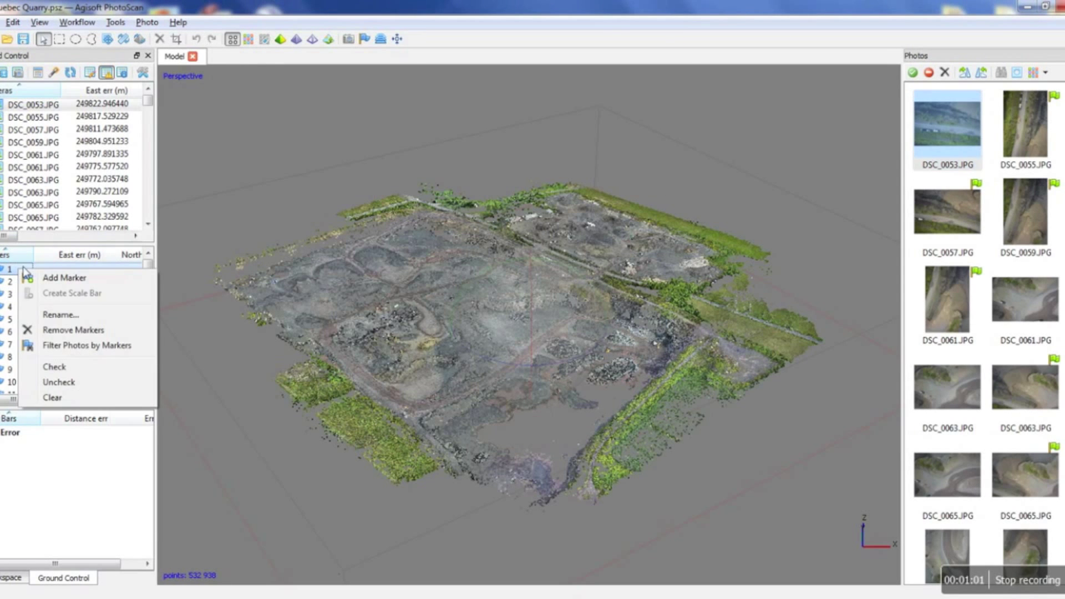
left_click(59, 346)
right_click(64, 356)
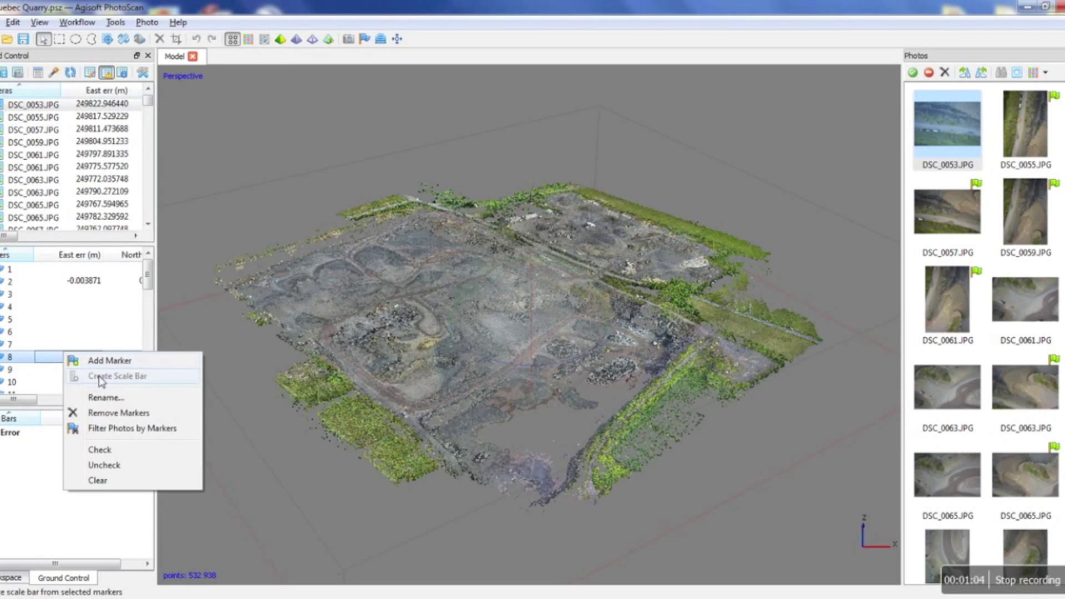
left_click(114, 428)
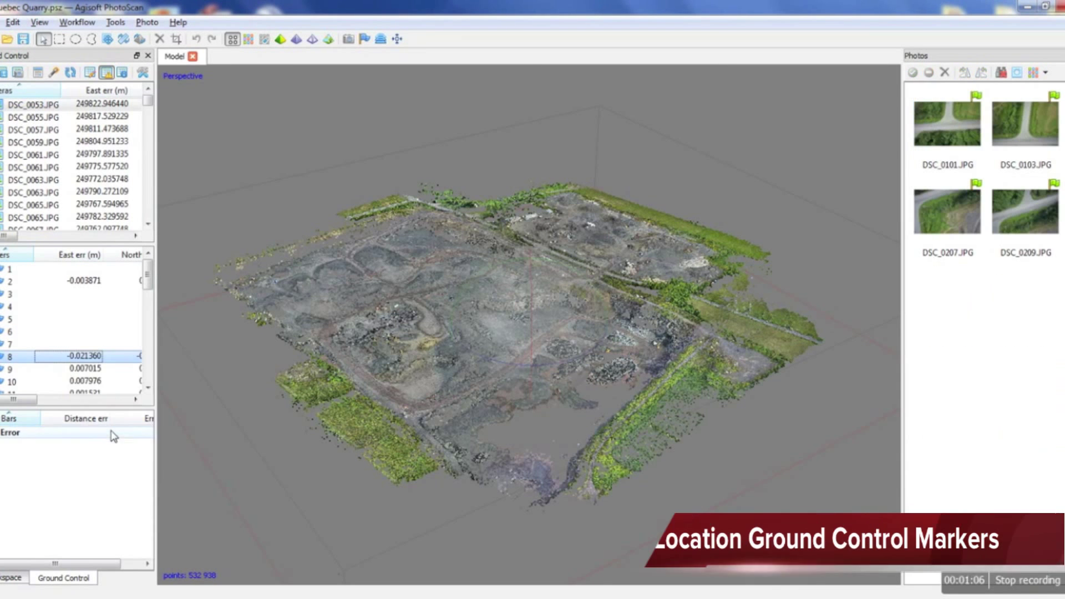
double_click(950, 121)
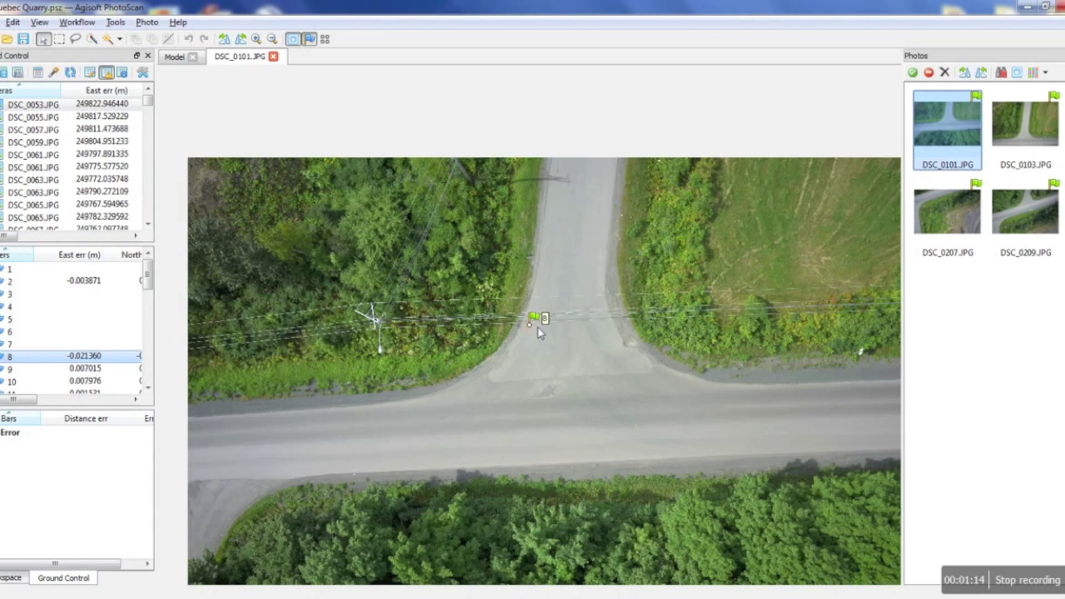
Unpin marker 8 and drag it onto the centre of the orange cross
scroll(537, 327, "up", 6)
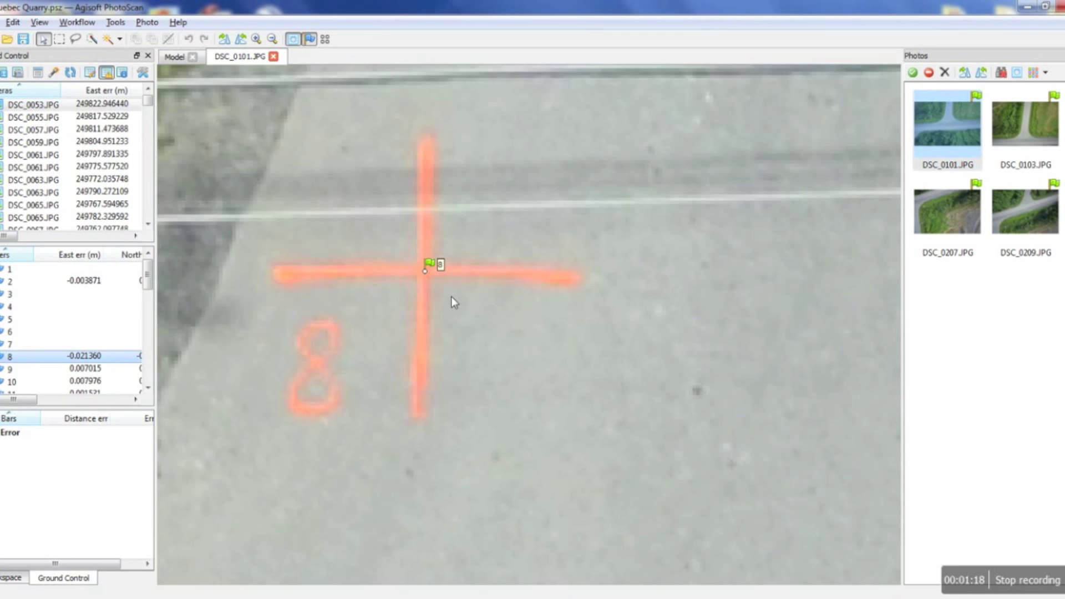
scroll(452, 299, "up", 4)
scroll(484, 282, "down", 4)
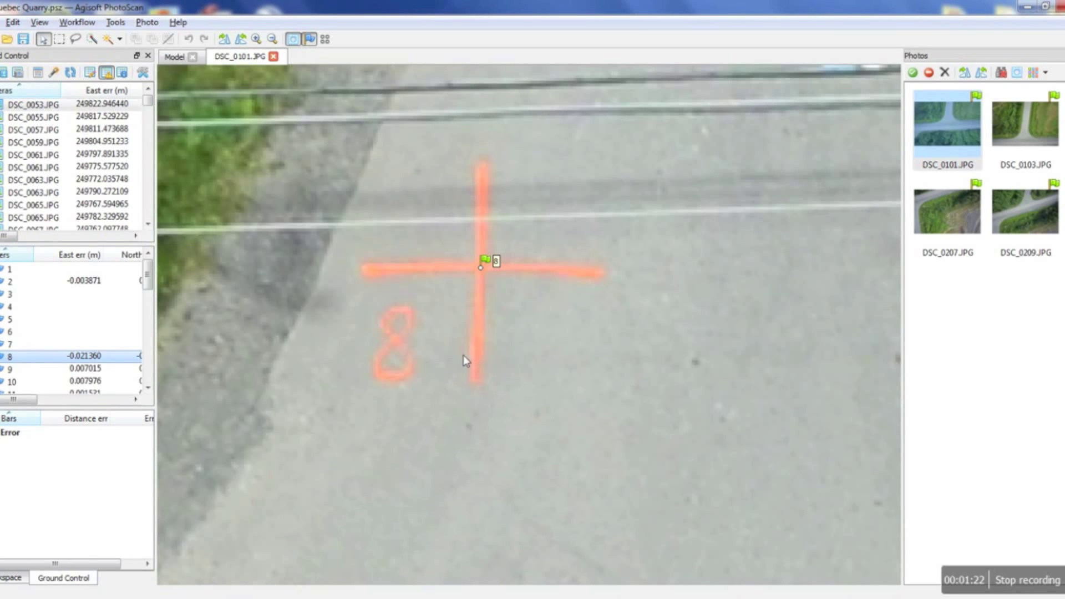
right_click(481, 269)
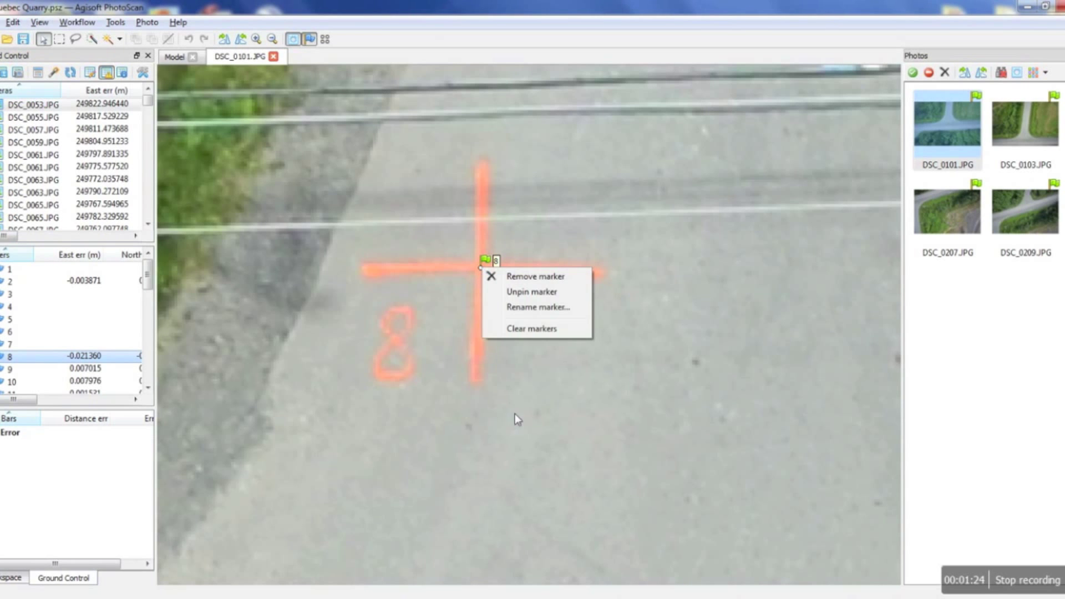
left_click(530, 291)
scroll(477, 281, "up", 4)
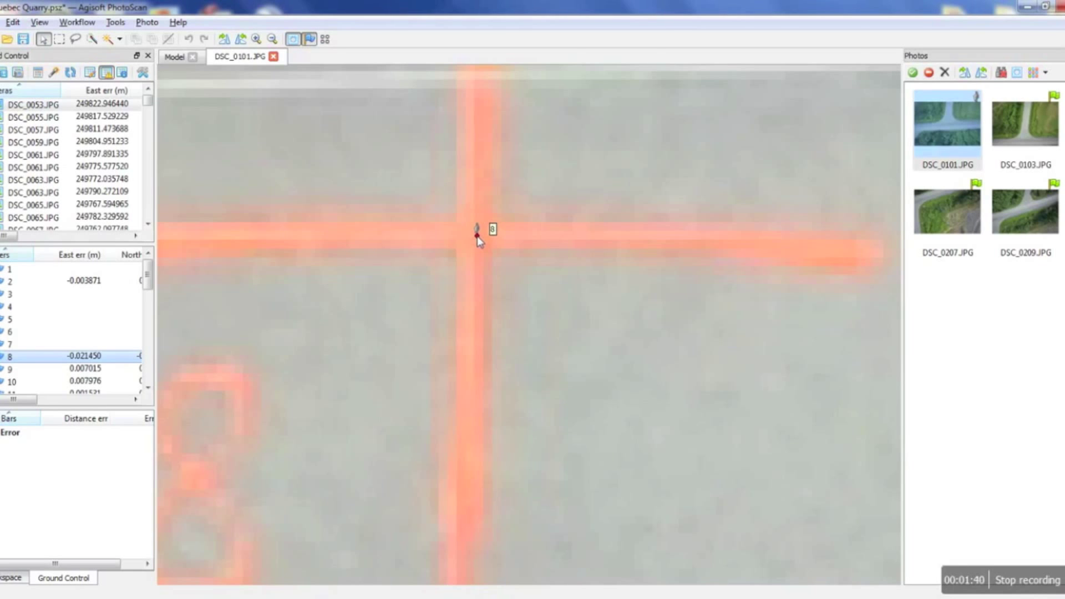
left_click_drag(477, 235, 475, 230)
scroll(567, 251, "down", 5)
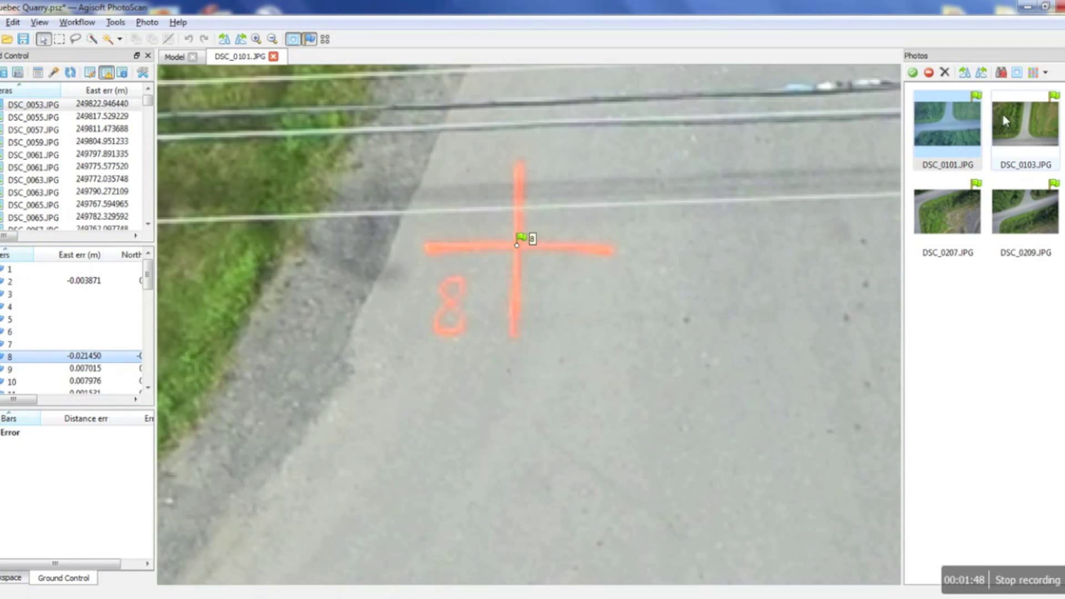
left_click(348, 208)
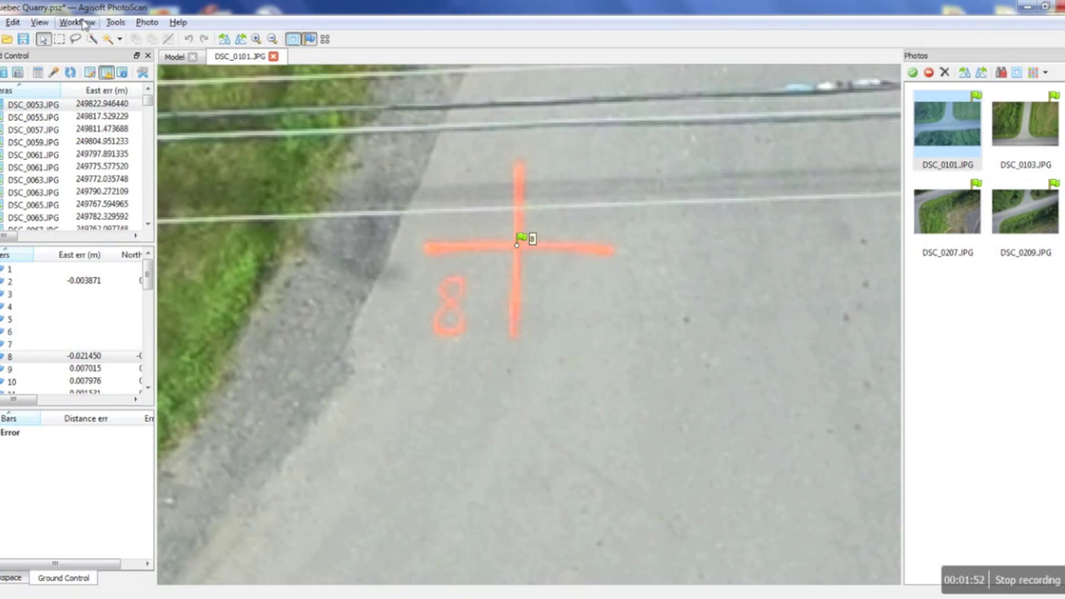
scroll(452, 307, "down", 6)
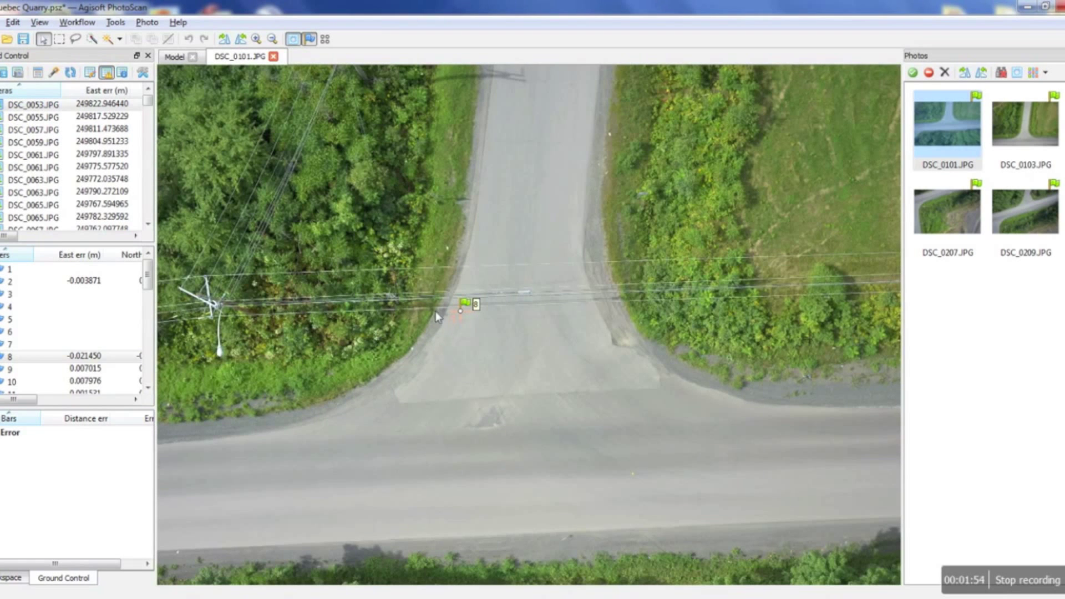
left_click(53, 73)
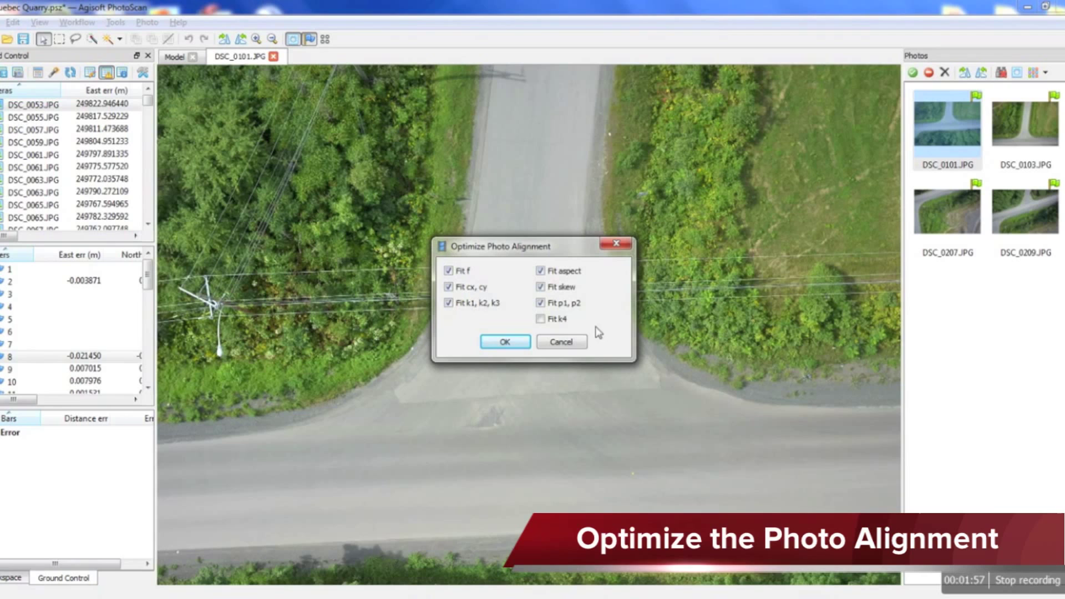
left_click(615, 244)
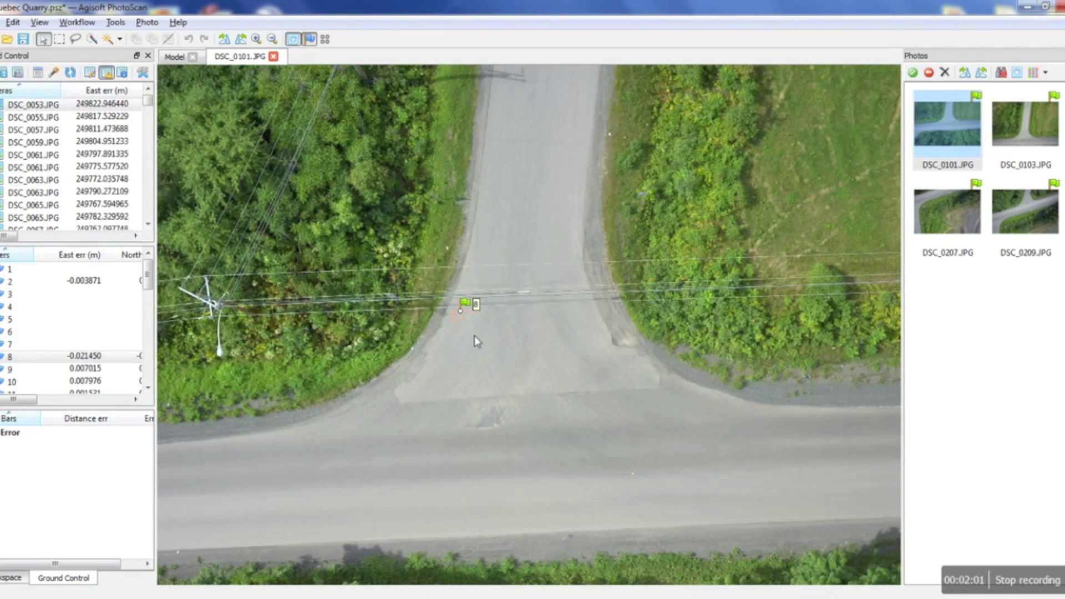
left_click(76, 23)
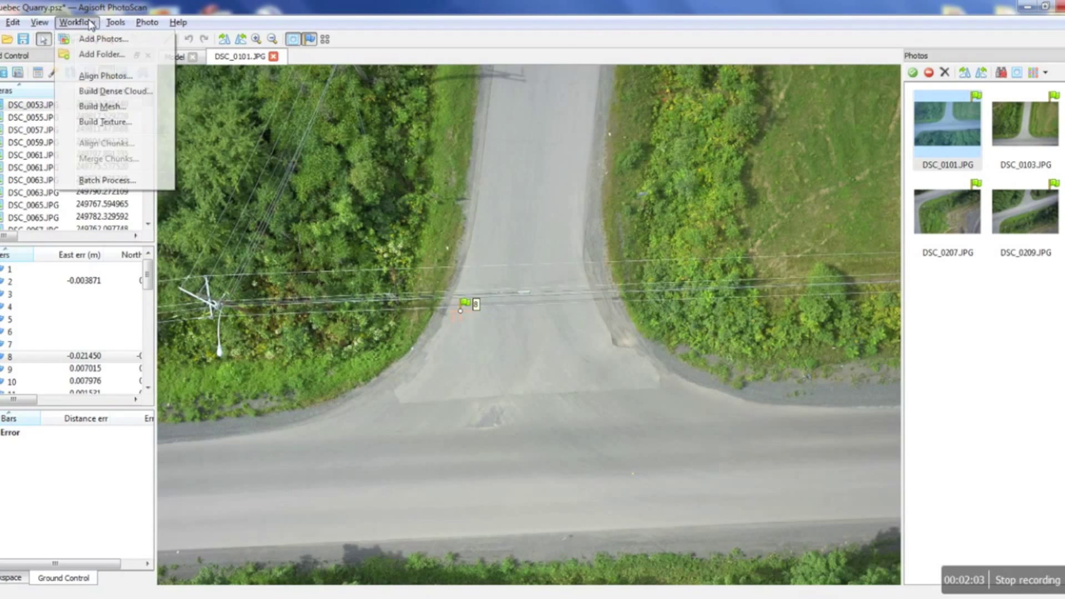
left_click(76, 22)
scroll(424, 283, "down", 3)
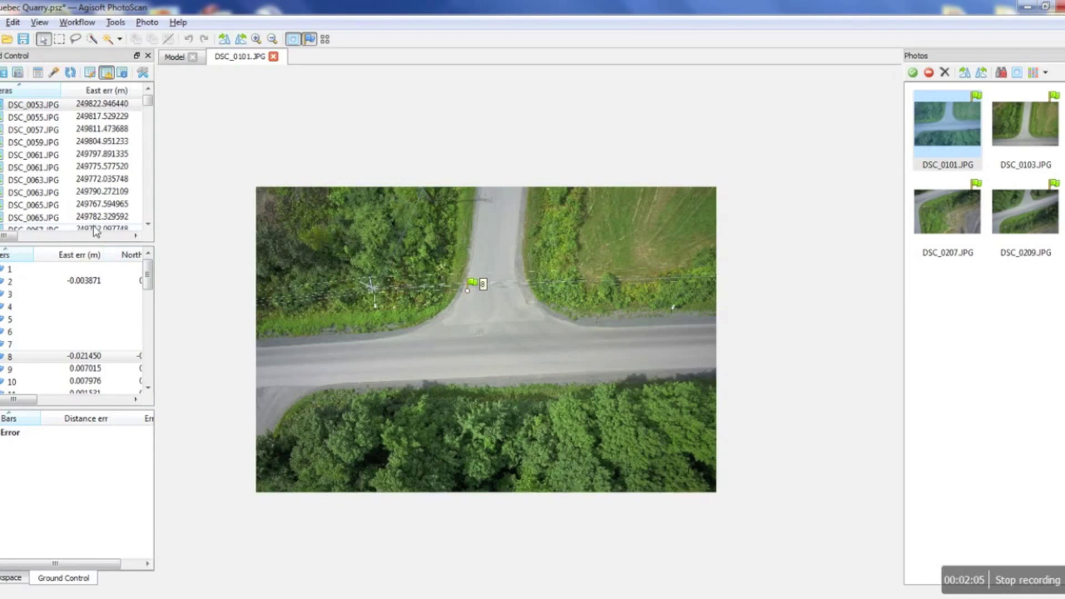
Review Build Dense Cloud settings (High quality, Aggressive depth filtering) and cancel without building
left_click(86, 25)
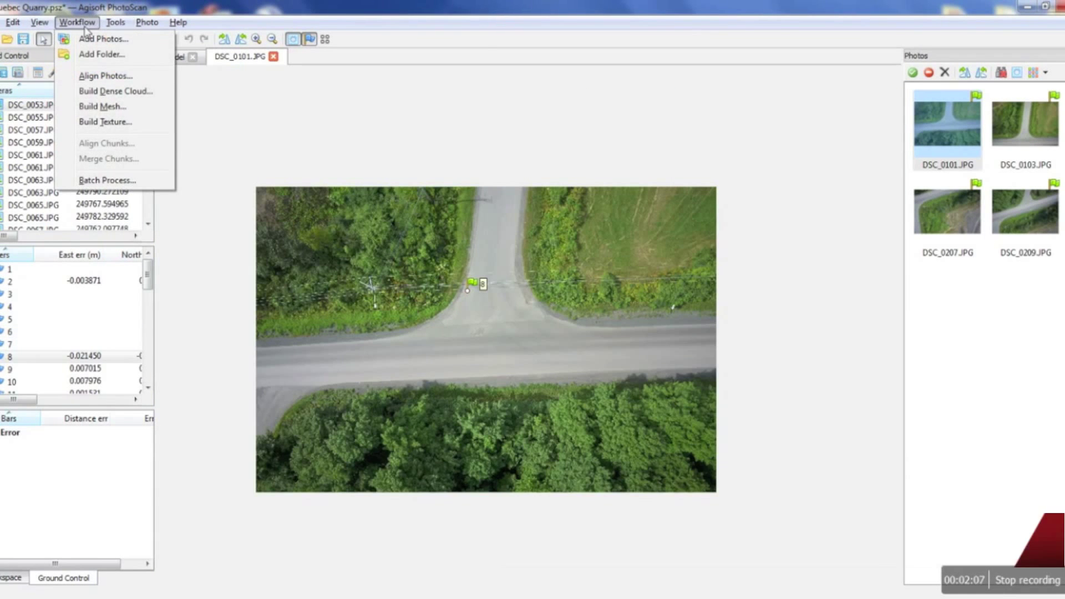
left_click(95, 92)
left_click(579, 236)
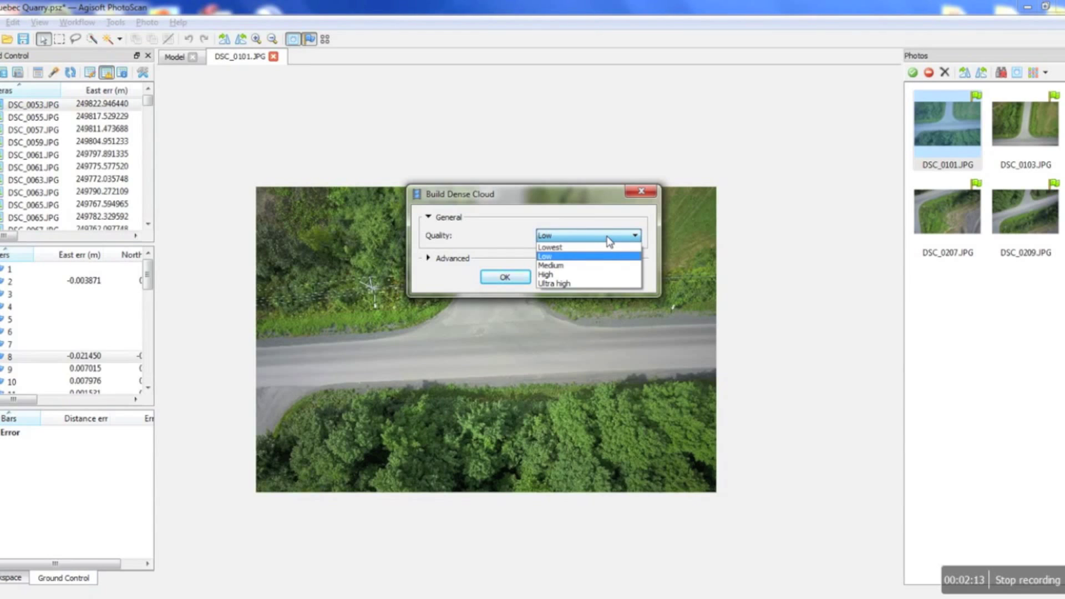
left_click(561, 276)
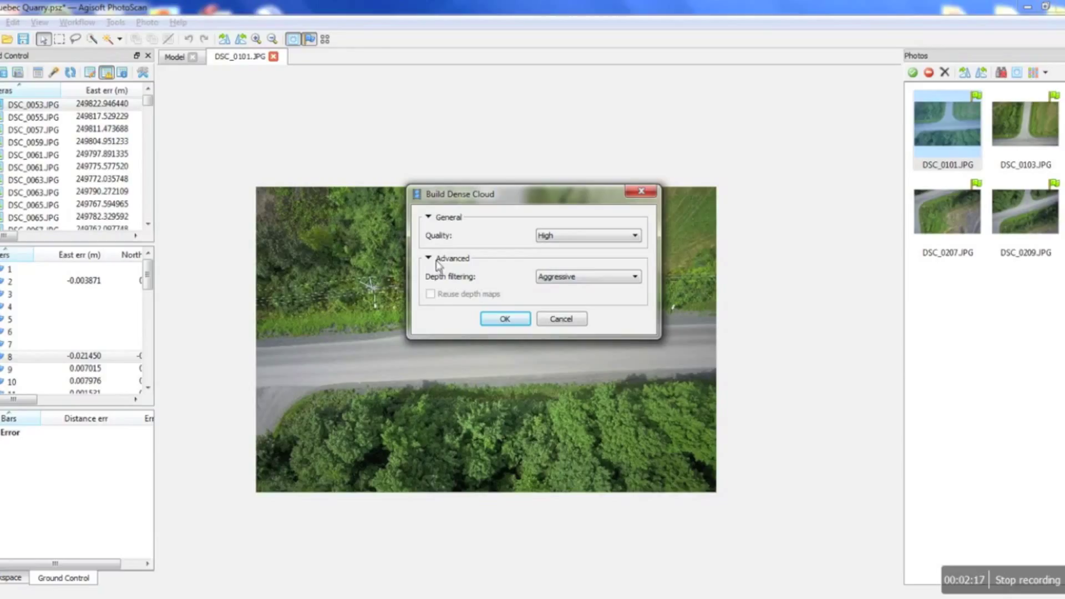
left_click(560, 276)
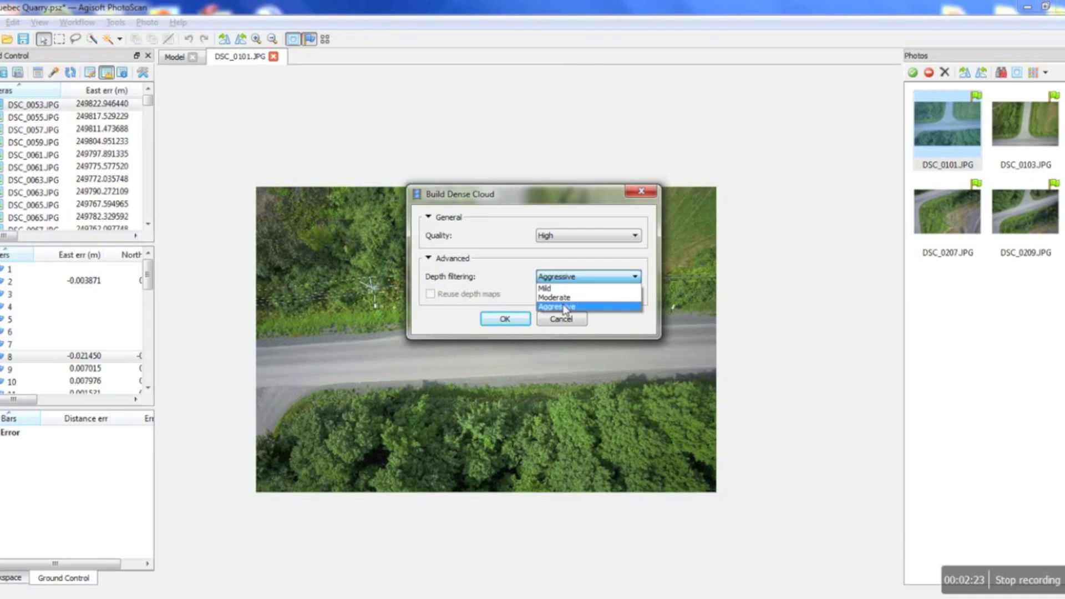
left_click(565, 307)
left_click(561, 320)
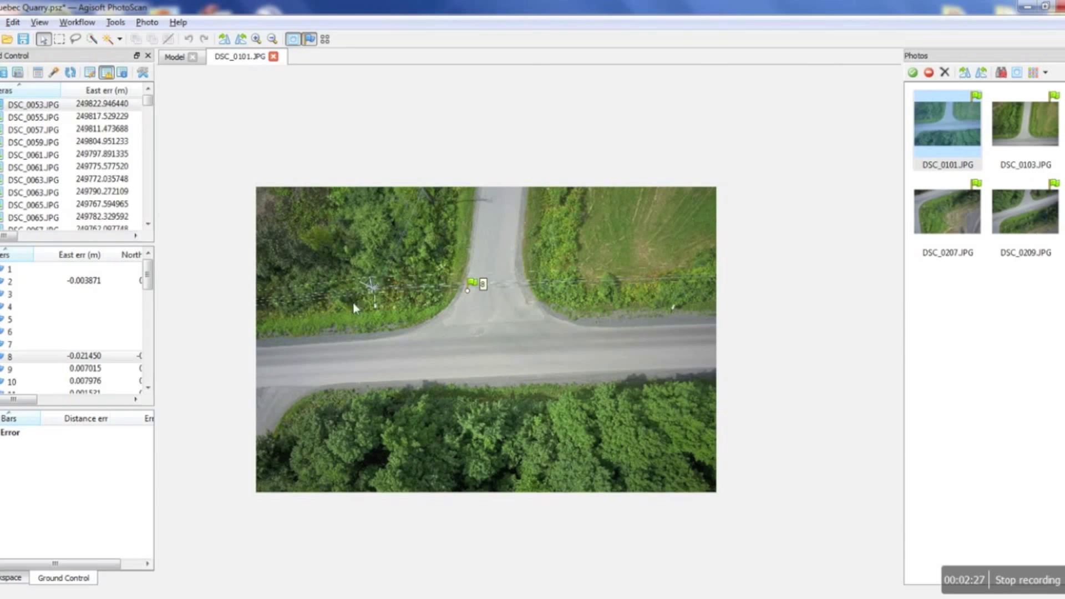
left_click(76, 25)
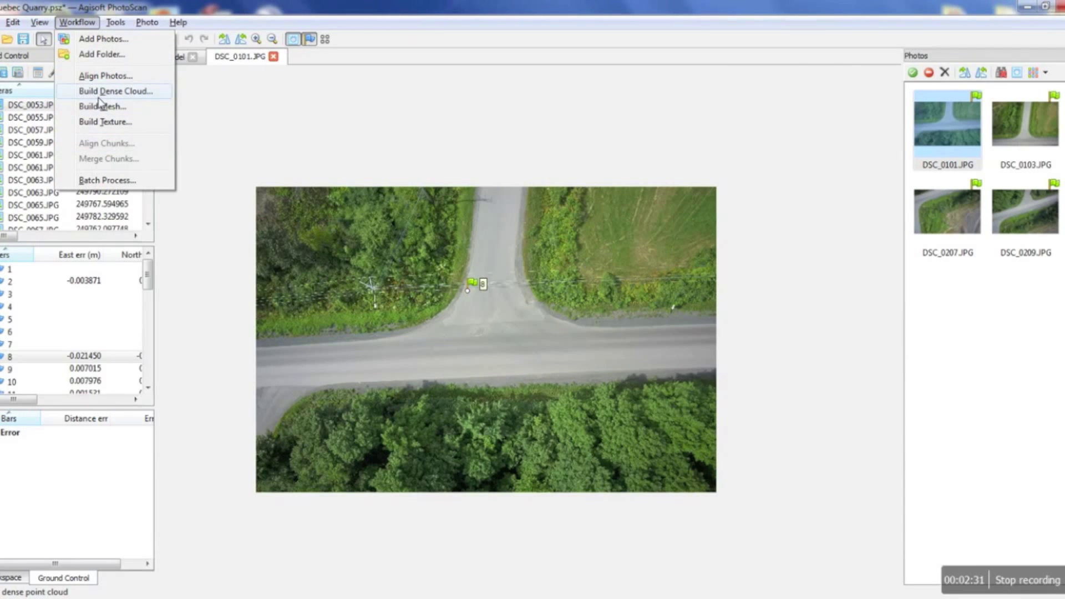
Return to the Model view and display the 35,871,400-point dense cloud, orbiting and zooming to inspect it
left_click(177, 56)
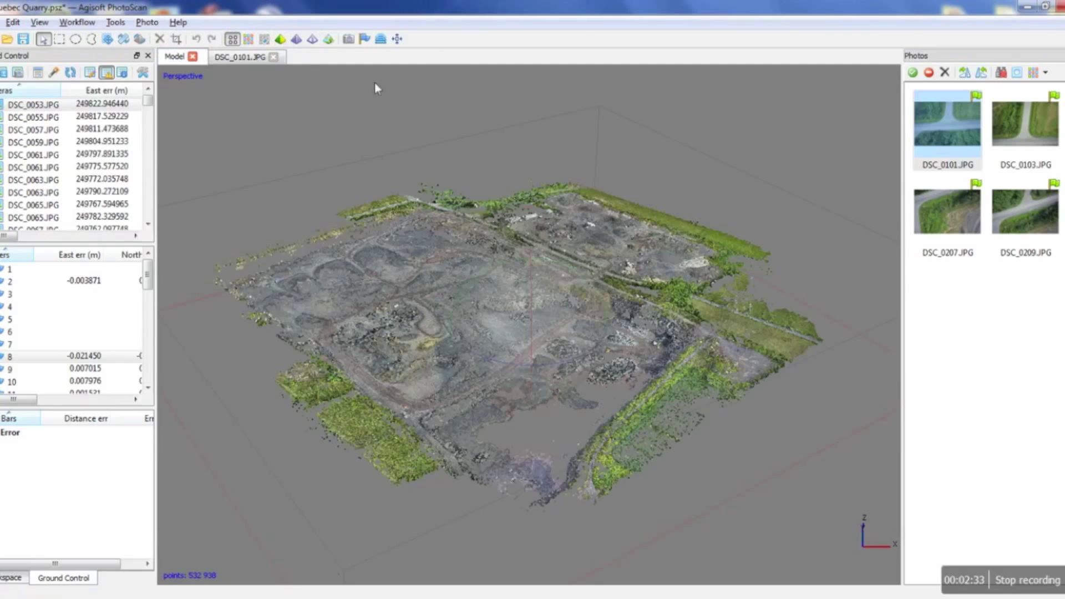
left_click(250, 40)
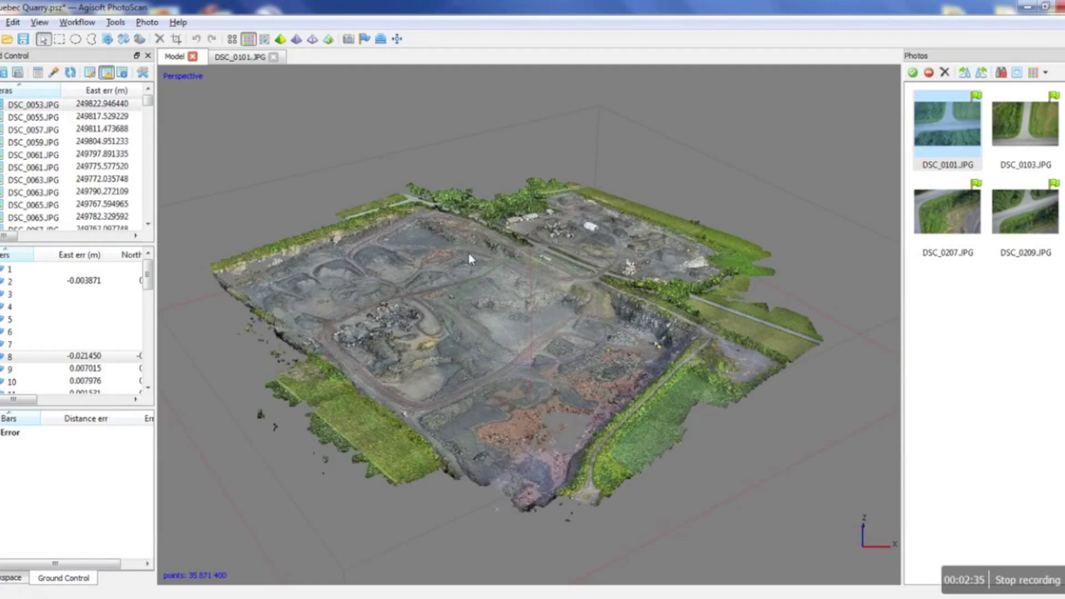
left_click_drag(455, 332, 509, 368)
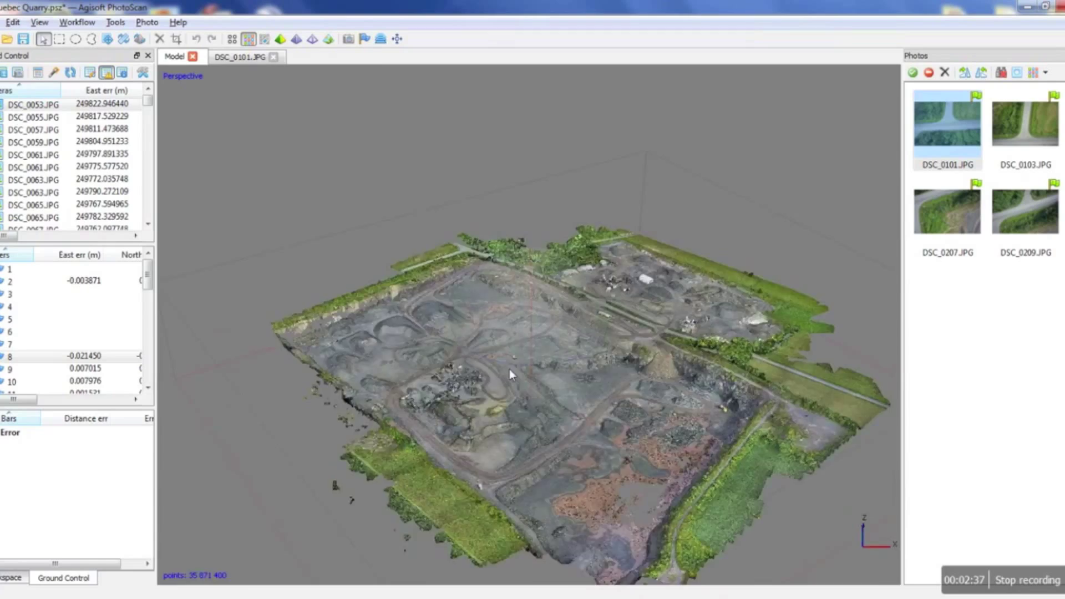
scroll(462, 367, "up", 5)
scroll(418, 363, "up", 2)
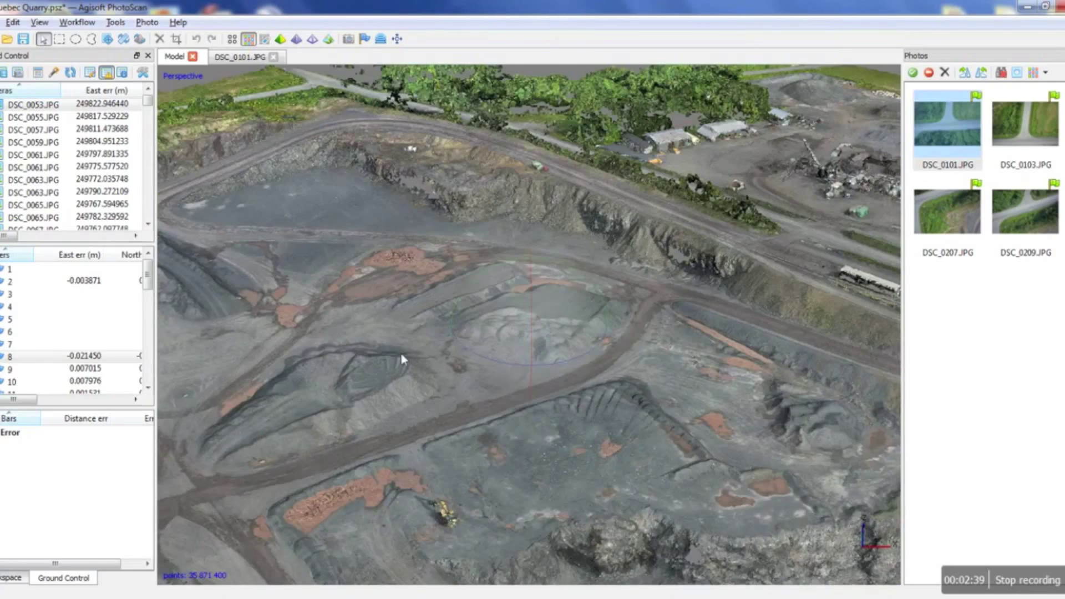
scroll(414, 340, "up", 4)
scroll(438, 330, "up", 5)
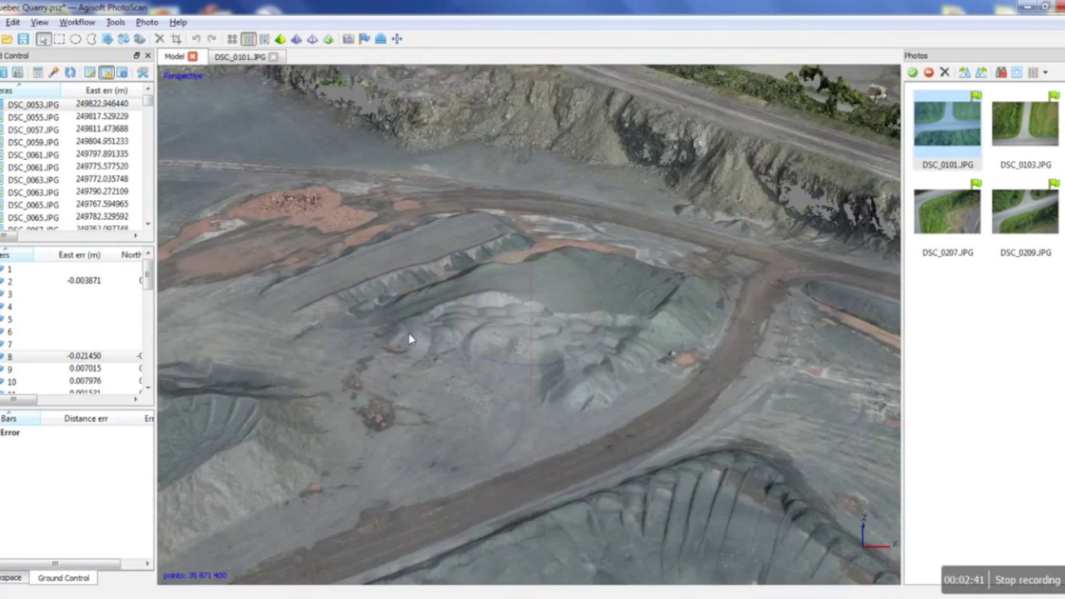
scroll(552, 274, "down", 3)
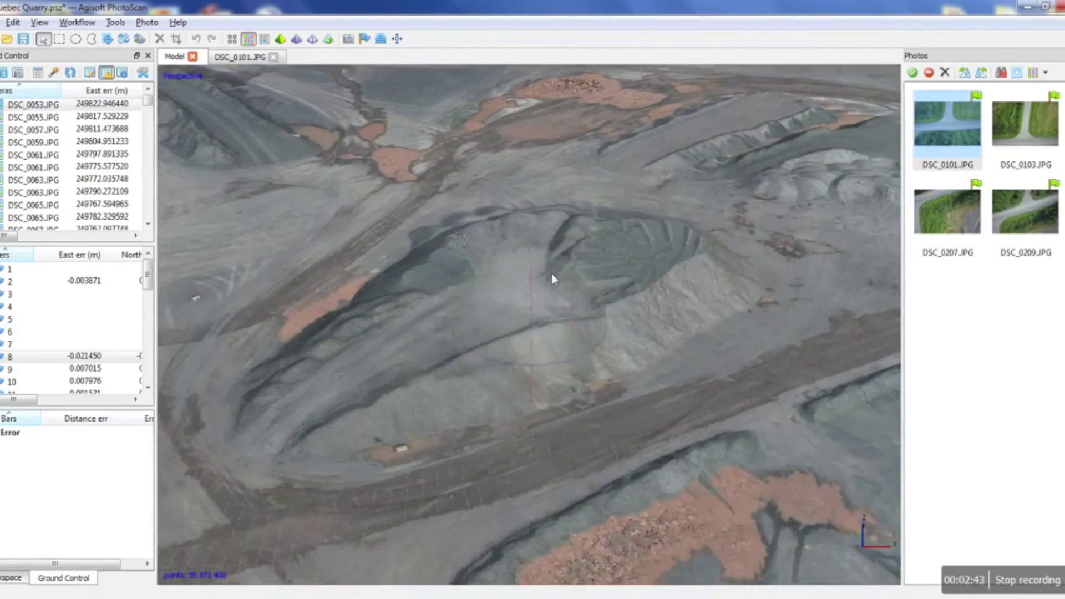
scroll(408, 277, "down", 7)
scroll(409, 261, "down", 8)
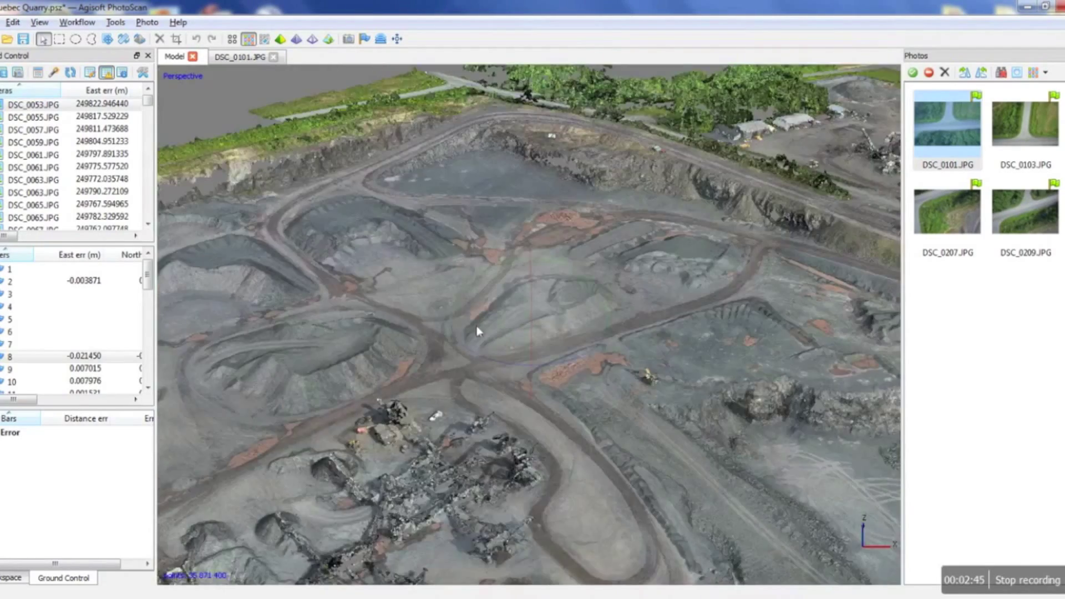
scroll(414, 275, "up", 3)
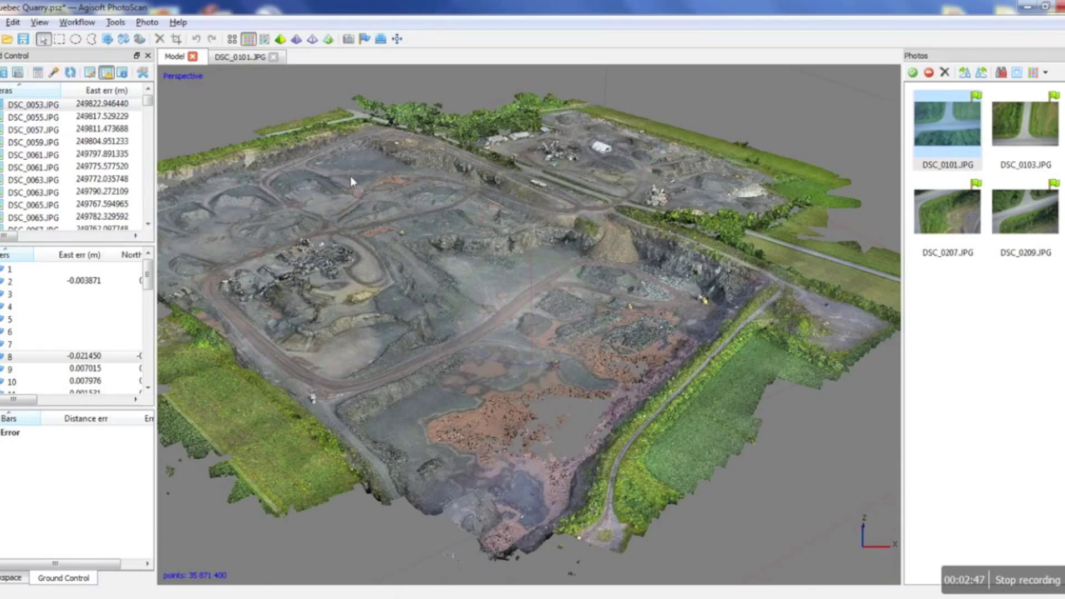
left_click(76, 22)
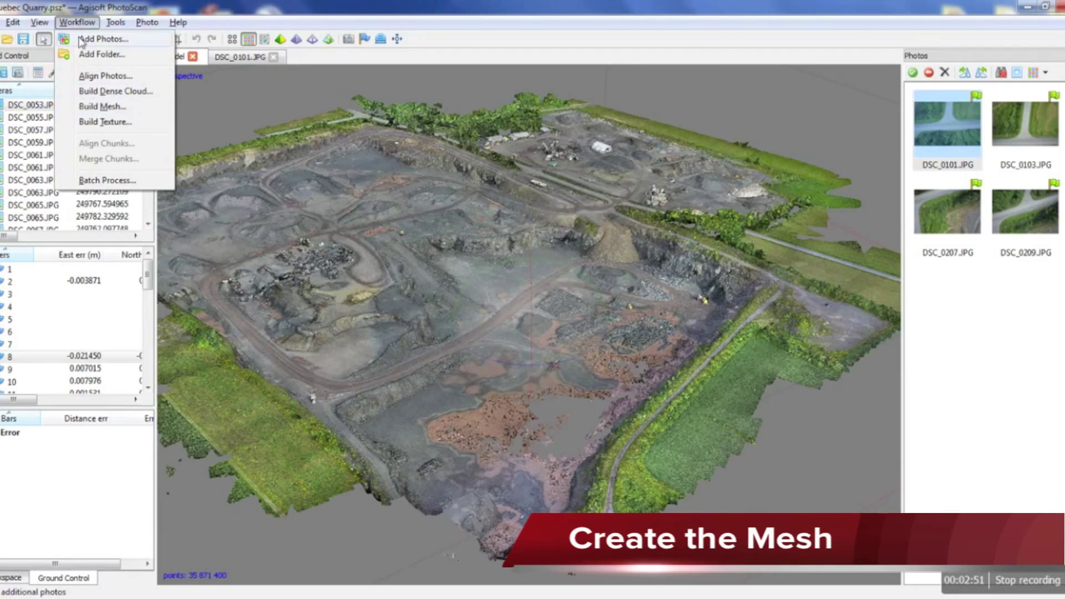
Build a Height field mesh from the dense cloud at High polygon count and view it shaded
left_click(97, 108)
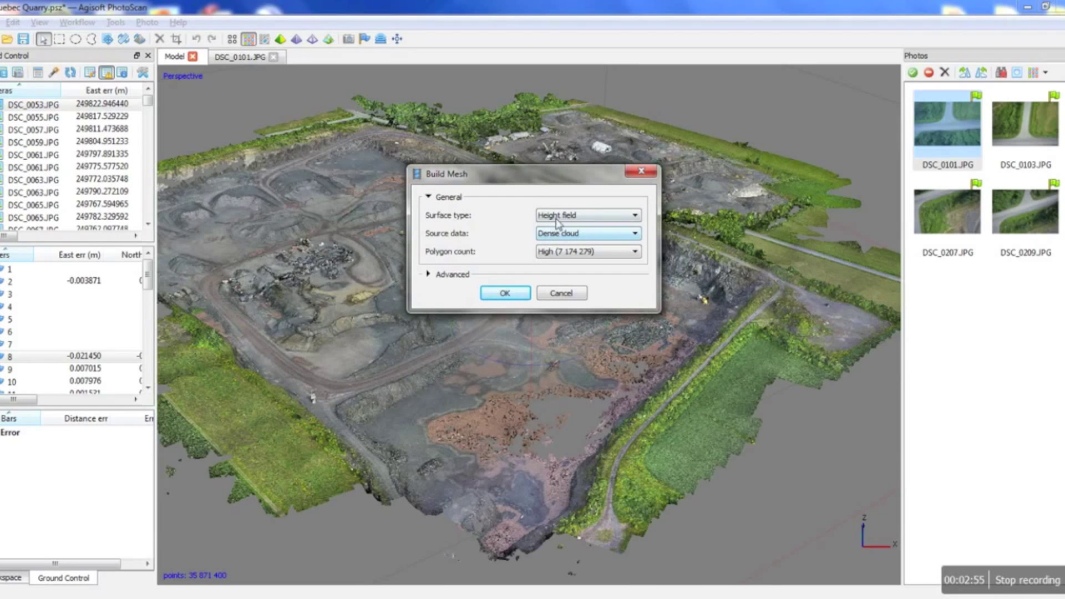
left_click(571, 219)
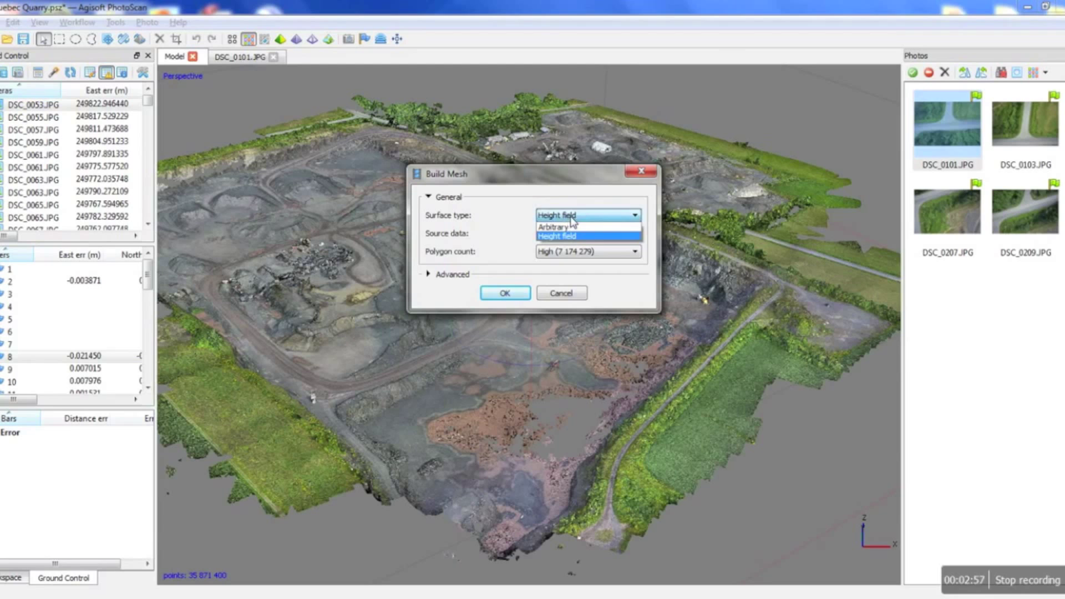
left_click(571, 219)
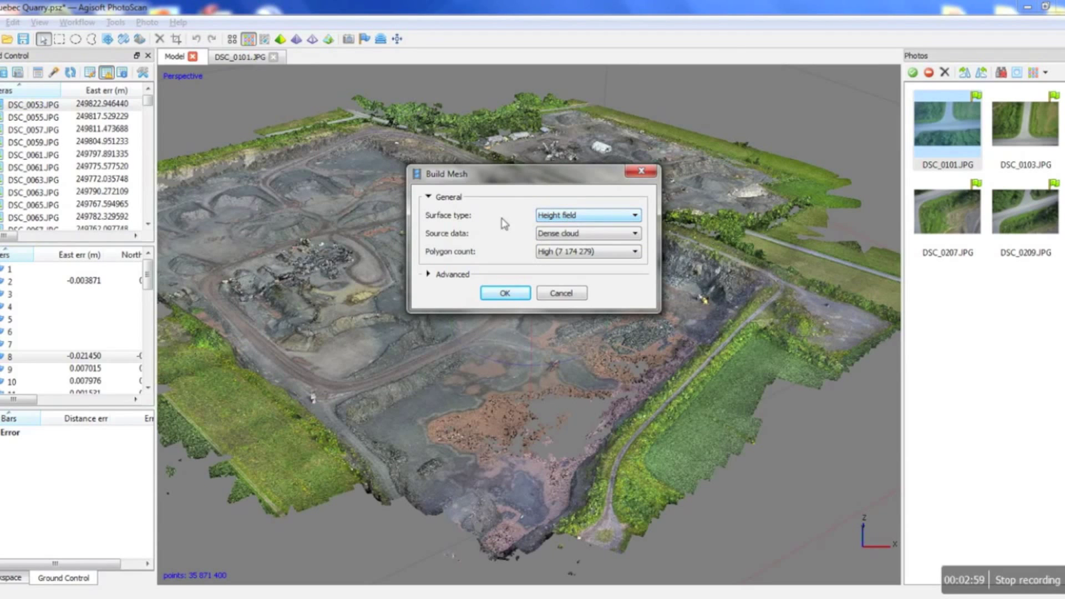
left_click(561, 235)
left_click(560, 254)
left_click(552, 251)
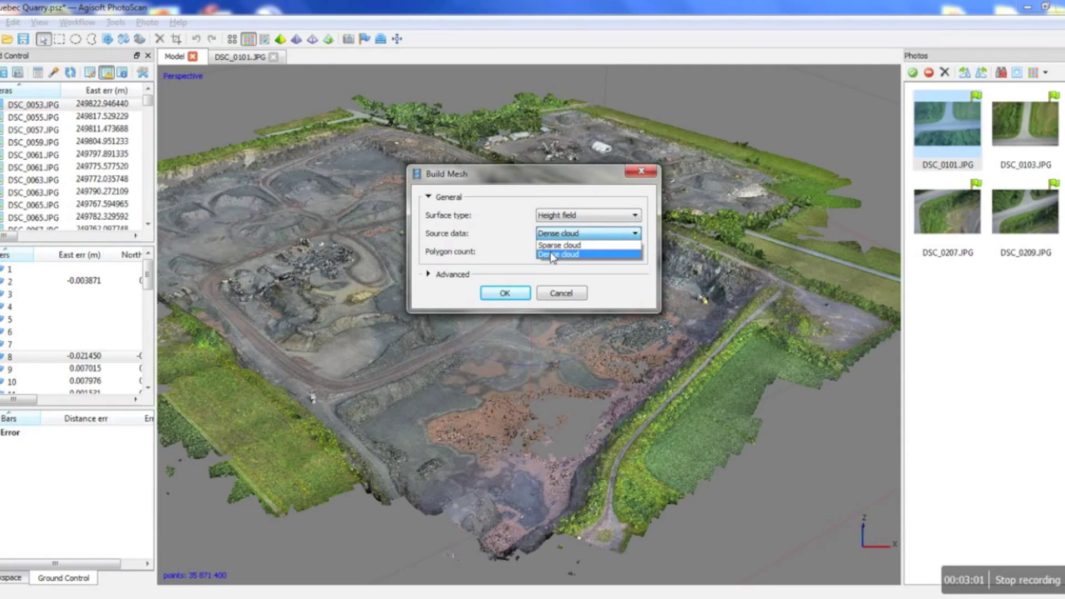
left_click(550, 252)
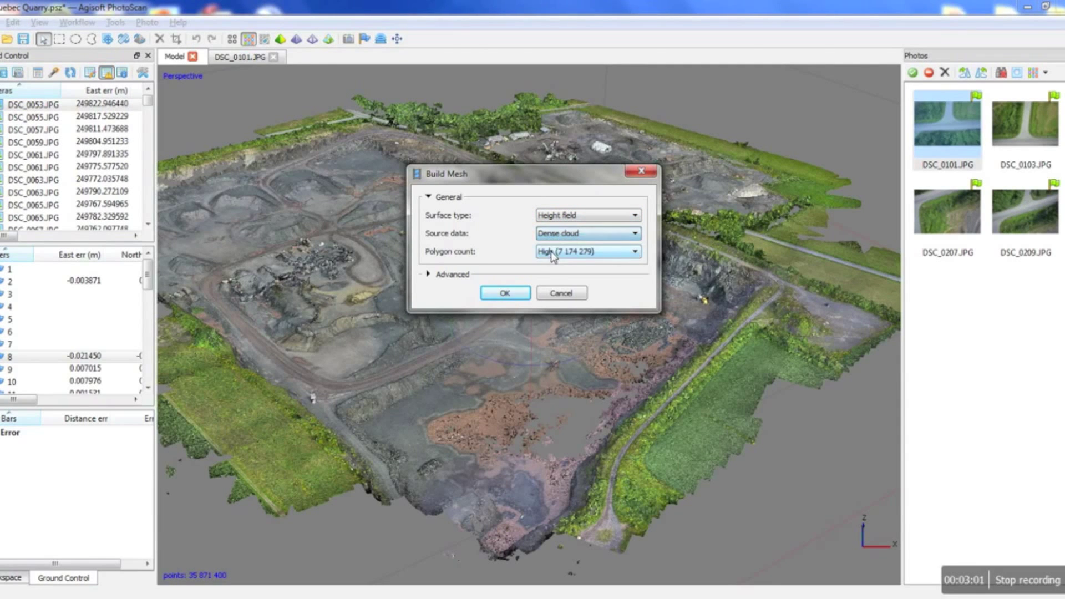
left_click(439, 275)
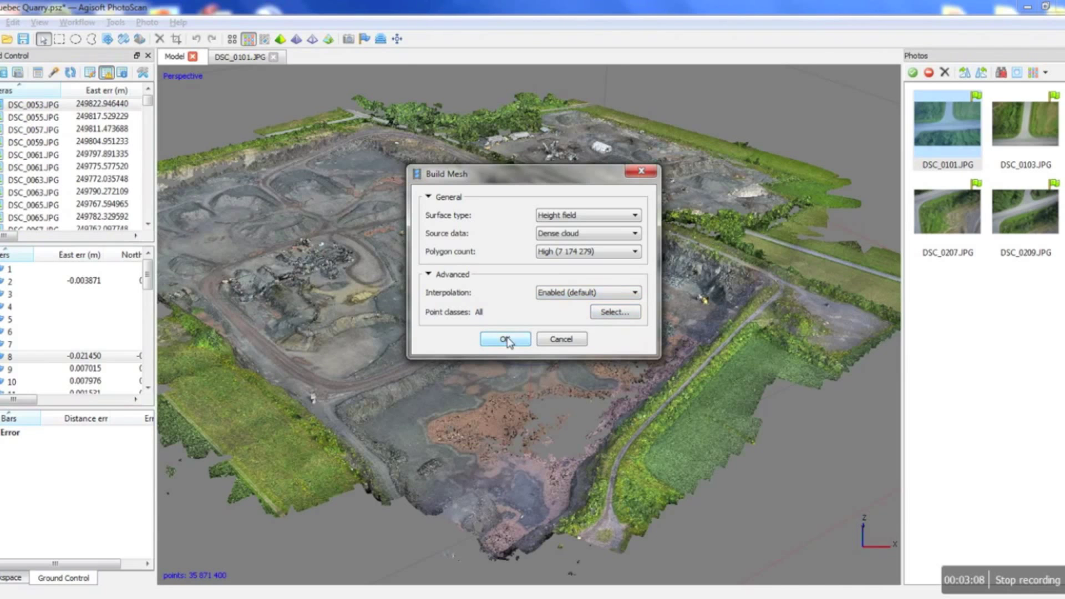
left_click(561, 339)
left_click(283, 44)
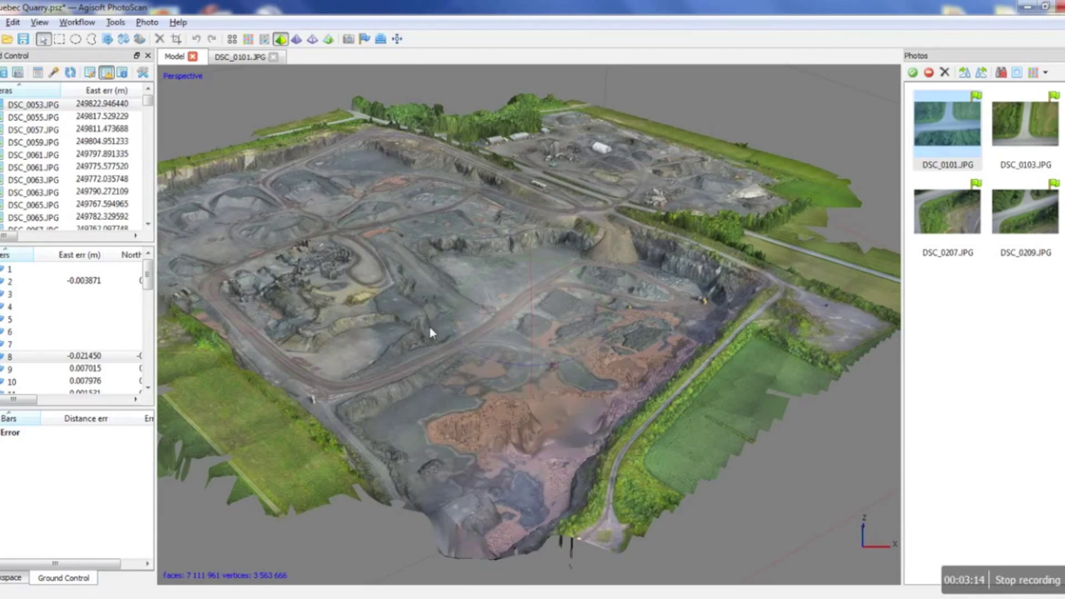
Tilt the quarry toward a top-down view and switch the mesh to Solid display
scroll(429, 326, "up", 10)
scroll(512, 340, "down", 8)
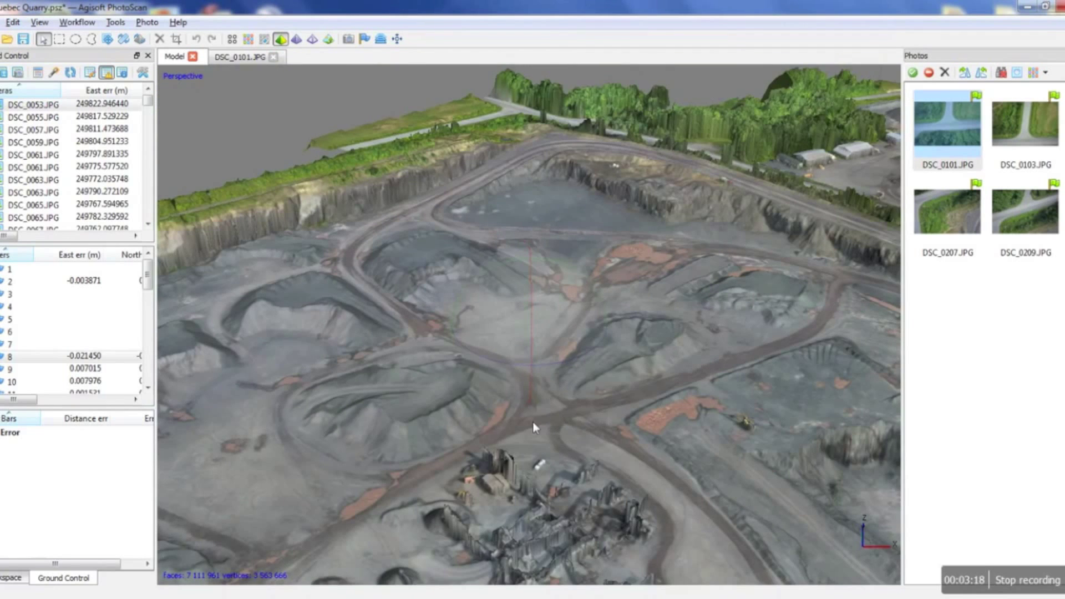
left_click_drag(532, 421, 524, 337)
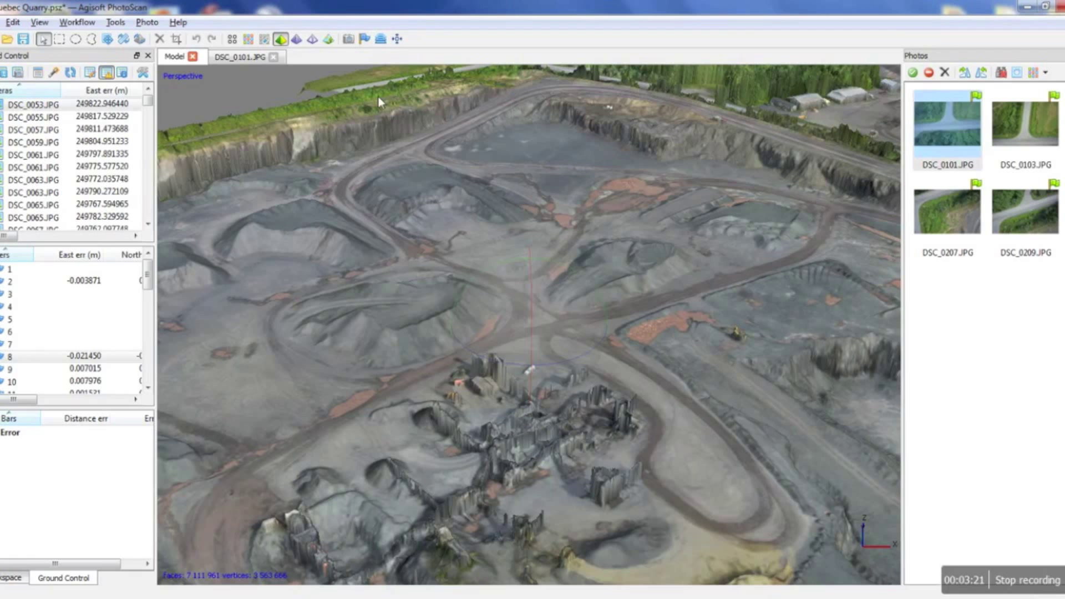
left_click(296, 39)
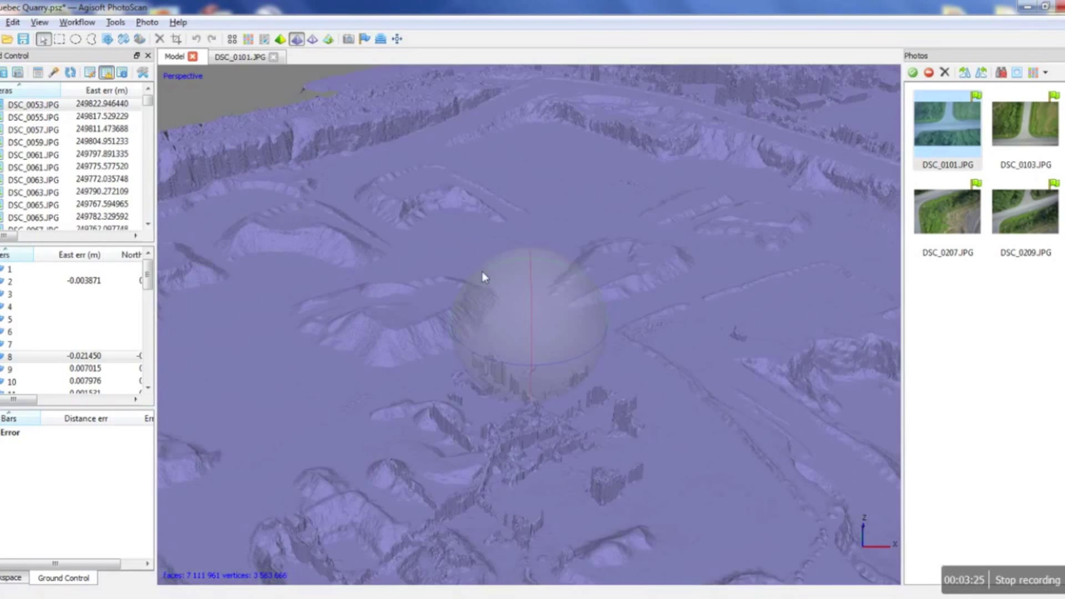
Switch the mesh to Wireframe display and orbit to see the whole quarry
scroll(601, 308, "up", 3)
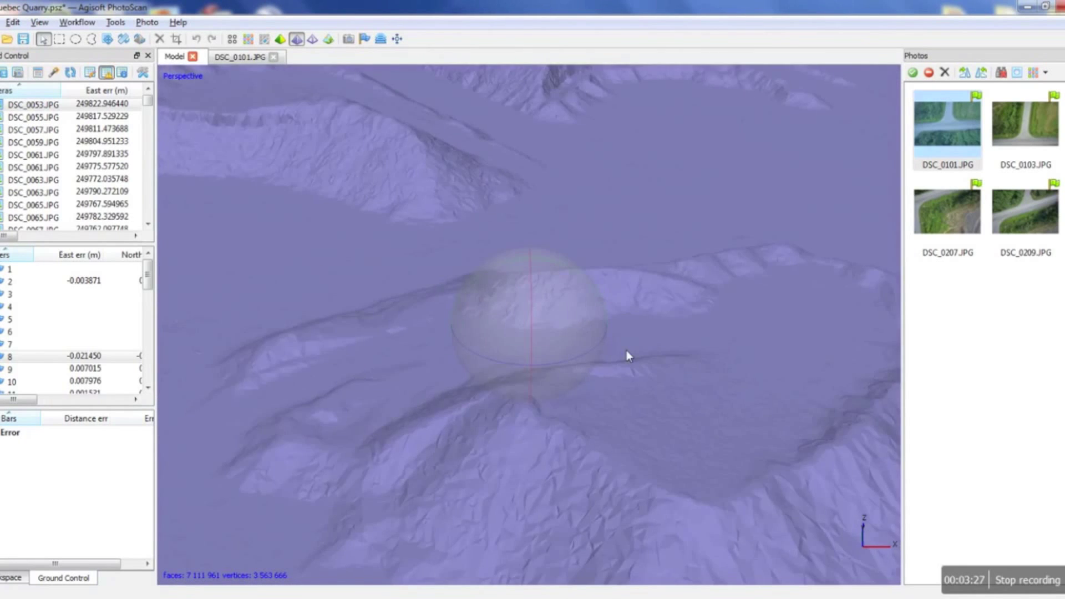
scroll(436, 224, "down", 3)
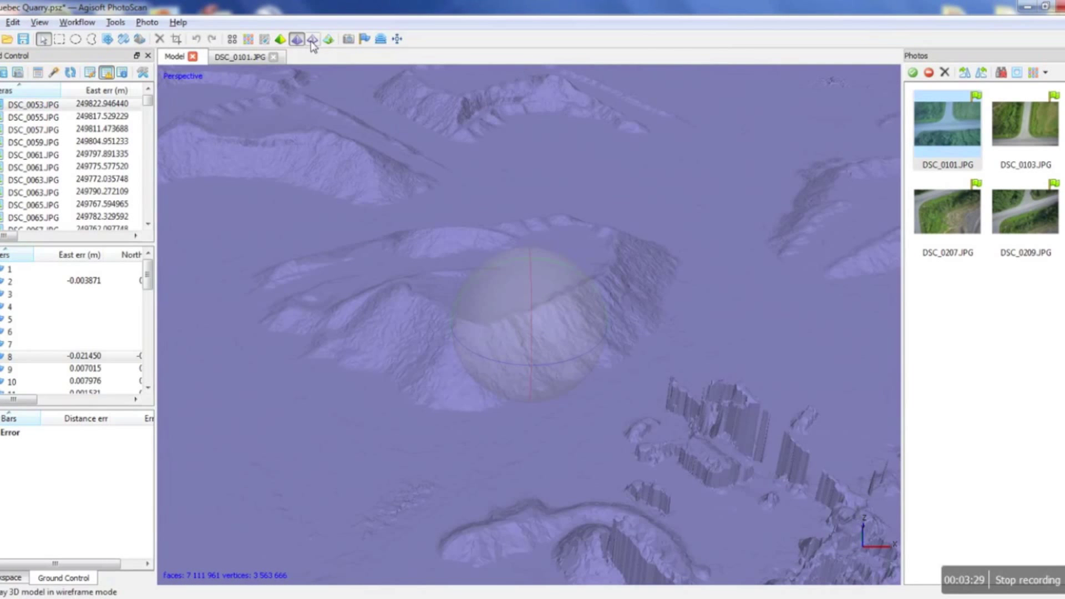
left_click(312, 40)
scroll(493, 316, "up", 6)
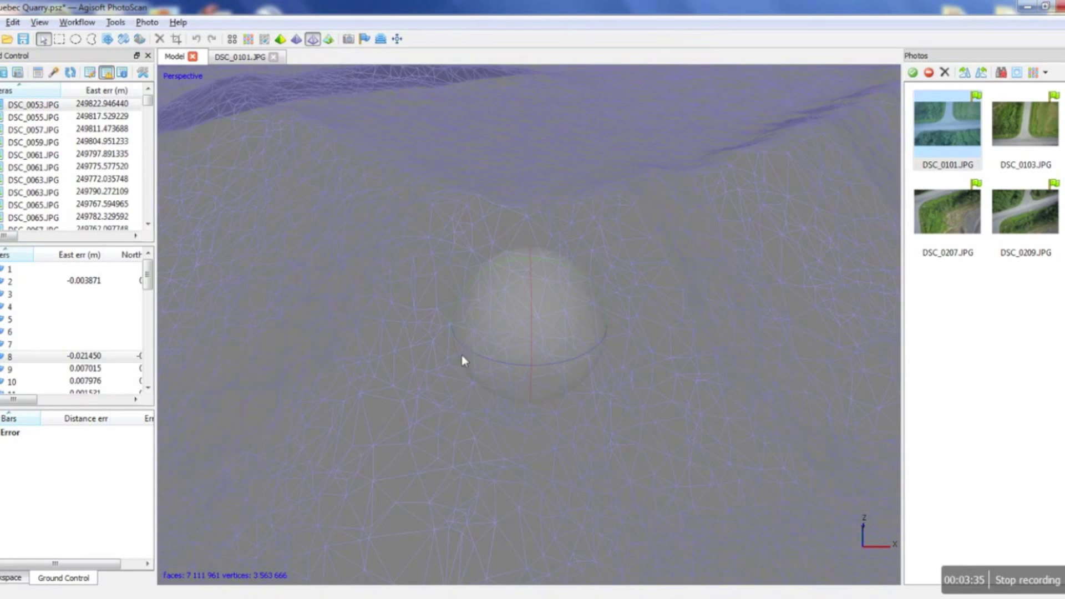
scroll(487, 350, "down", 8)
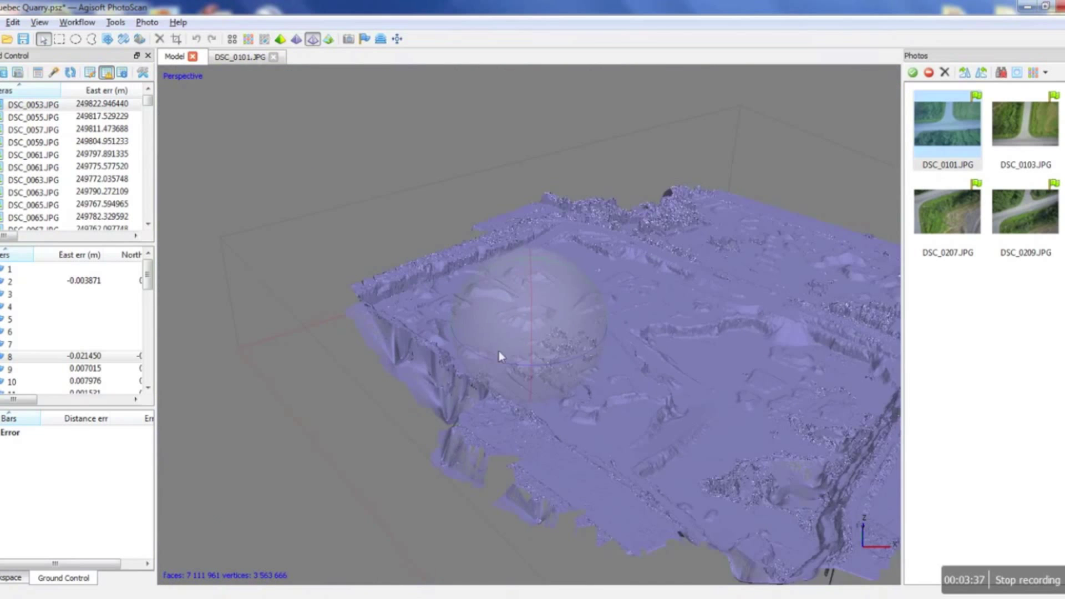
mouse_move(498, 351)
left_mouse_down()
mouse_move(507, 341)
mouse_move(433, 311)
mouse_move(490, 369)
left_mouse_up()
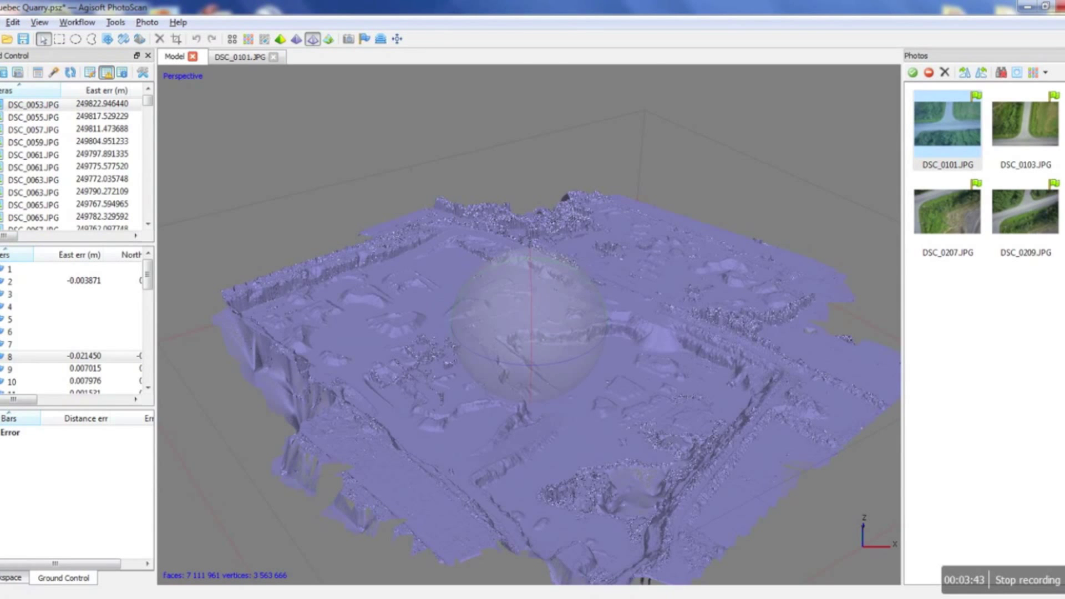
Cancel the Build Texture settings (Orthophoto, Mosaic, 16000) and set the mesh to Textured display
left_click(77, 22)
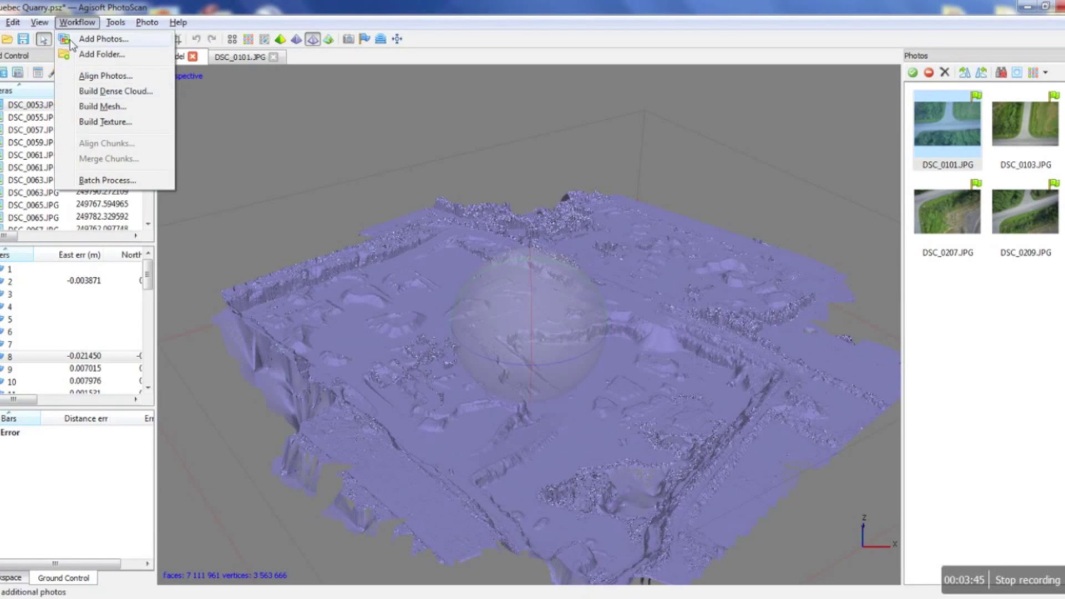
left_click(93, 123)
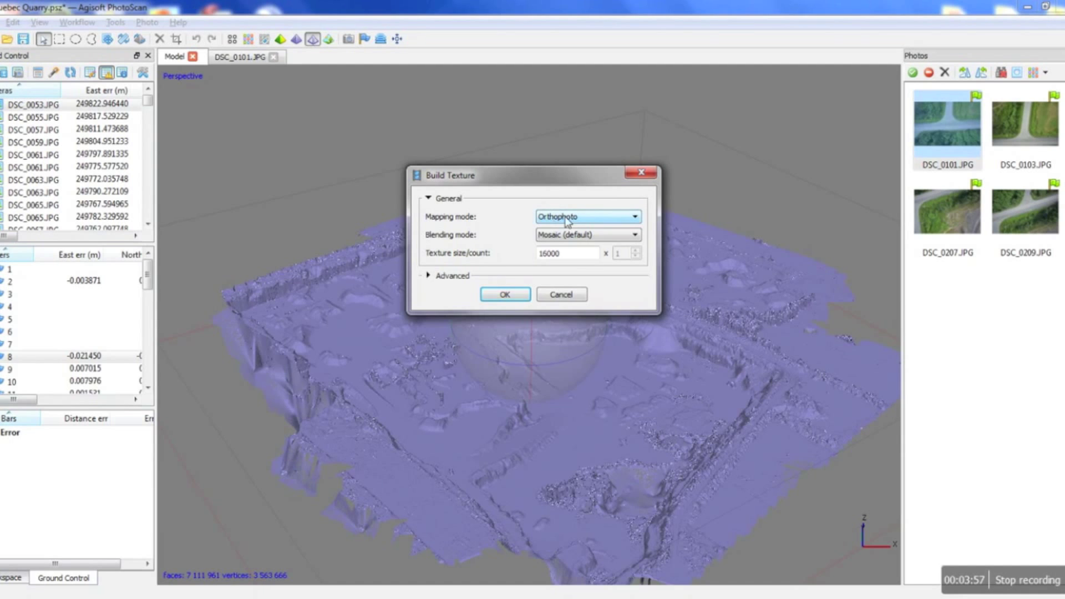
left_click(564, 244)
left_click(571, 239)
left_click(434, 280)
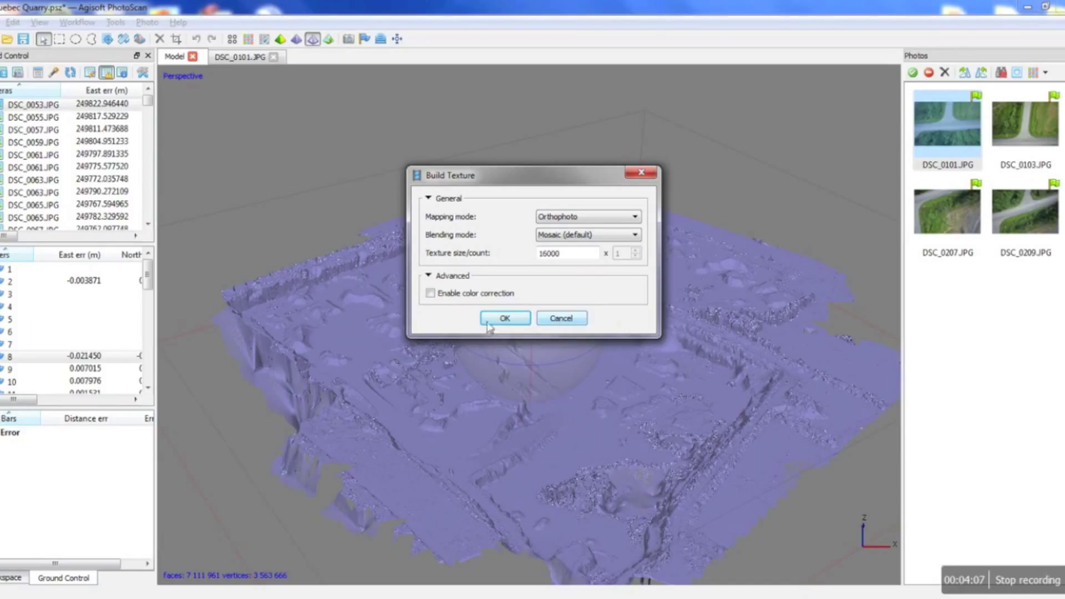
left_click(561, 318)
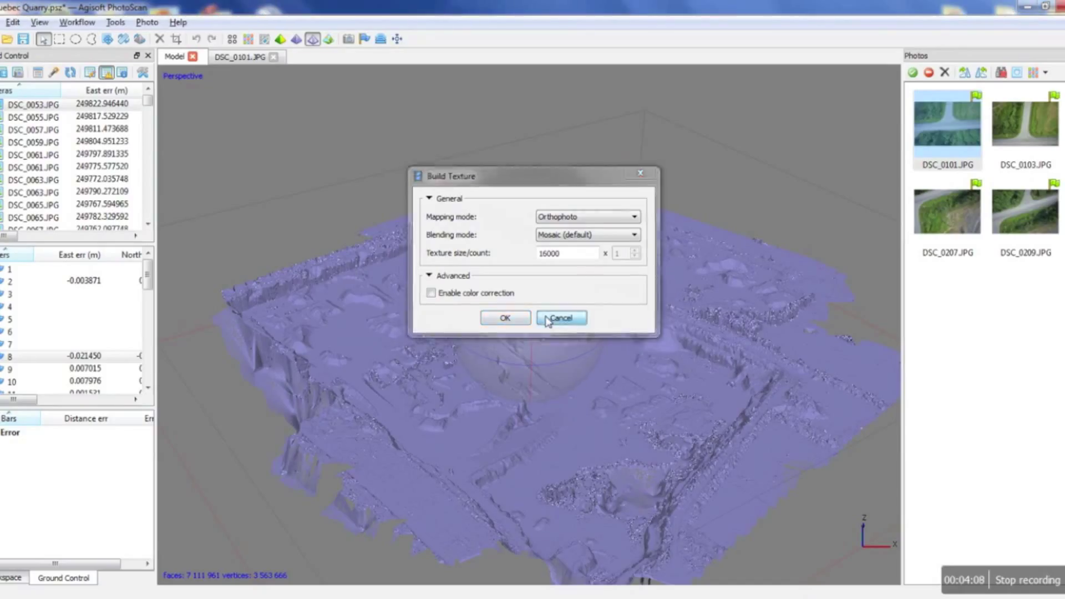
left_click(328, 39)
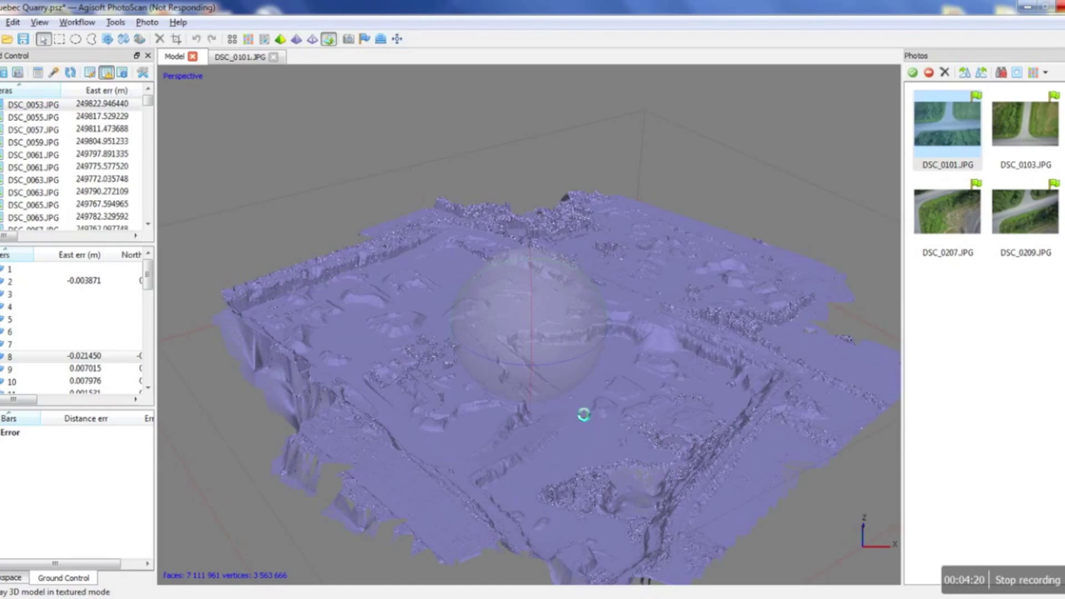
left_click_drag(530, 371, 542, 302)
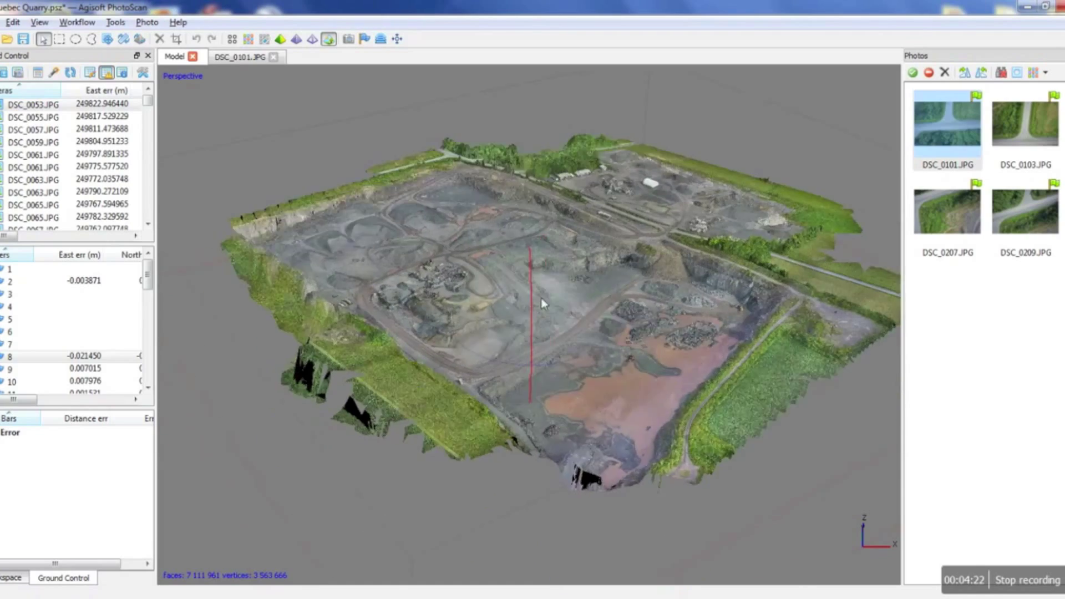
scroll(565, 339, "up", 10)
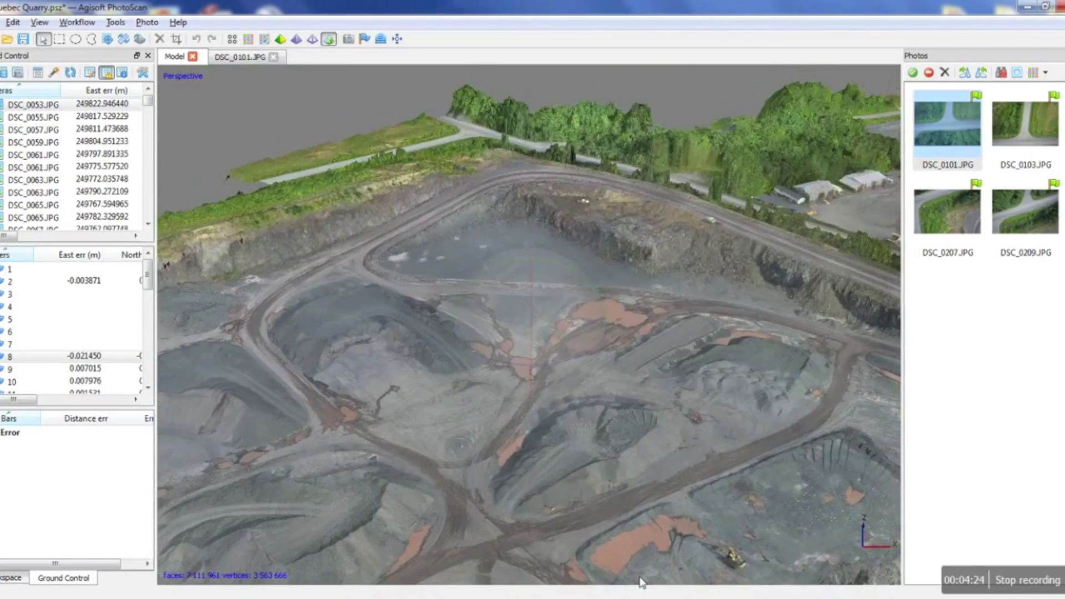
scroll(560, 497, "up", 8)
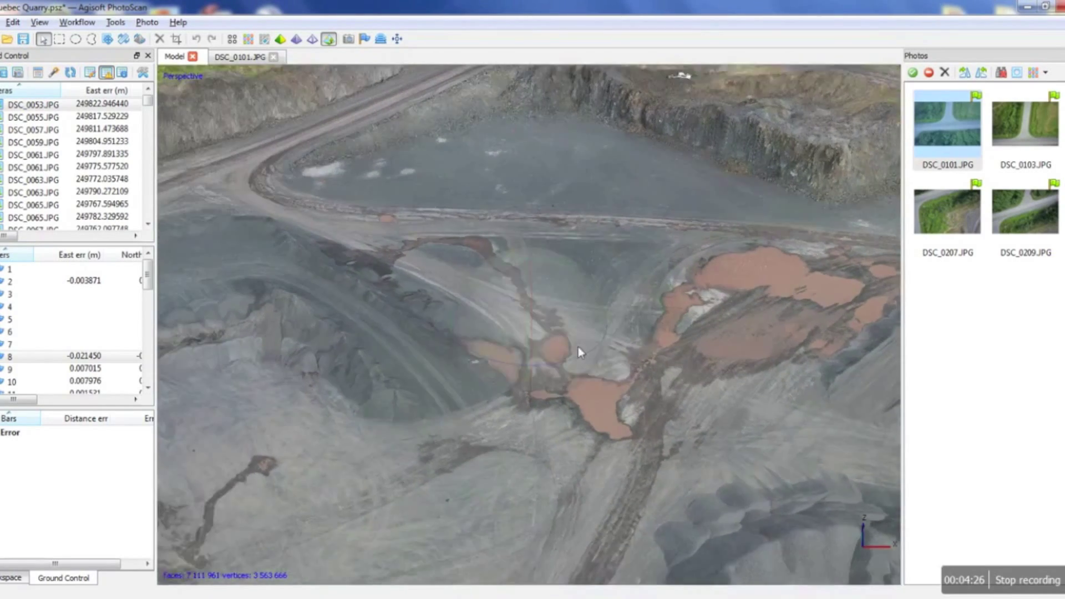
scroll(577, 348, "down", 8)
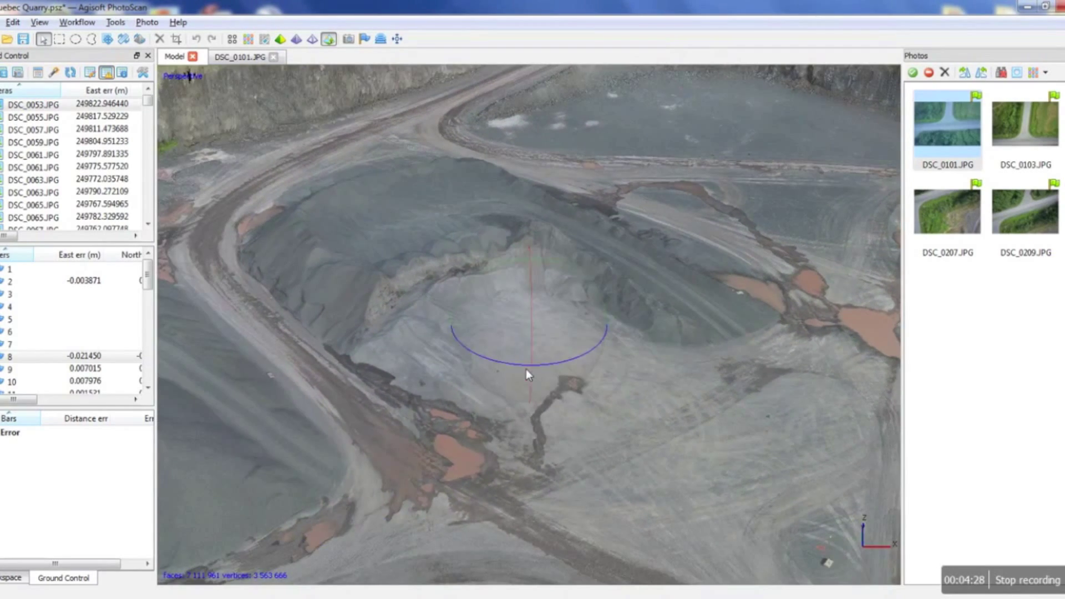
scroll(525, 369, "down", 8)
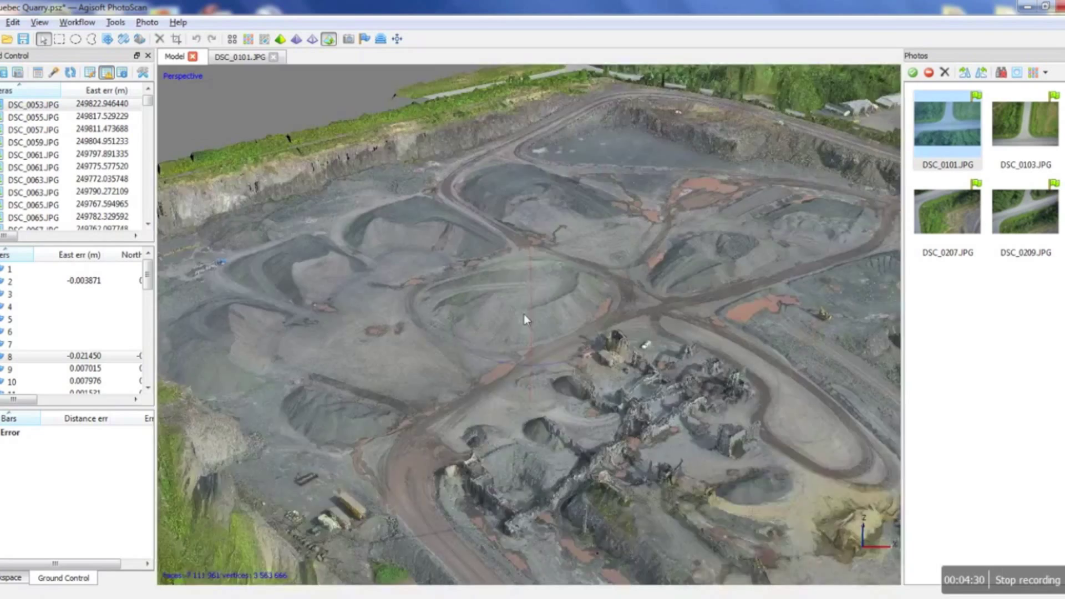
scroll(524, 314, "up", 8)
left_click_drag(535, 307, 524, 440)
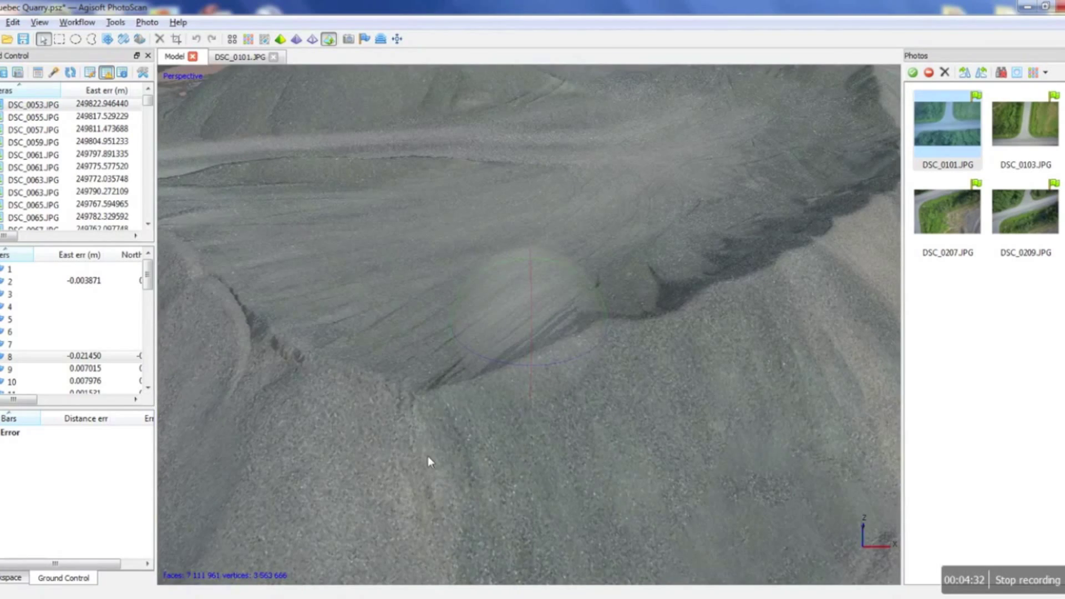
scroll(393, 397, "down", 6)
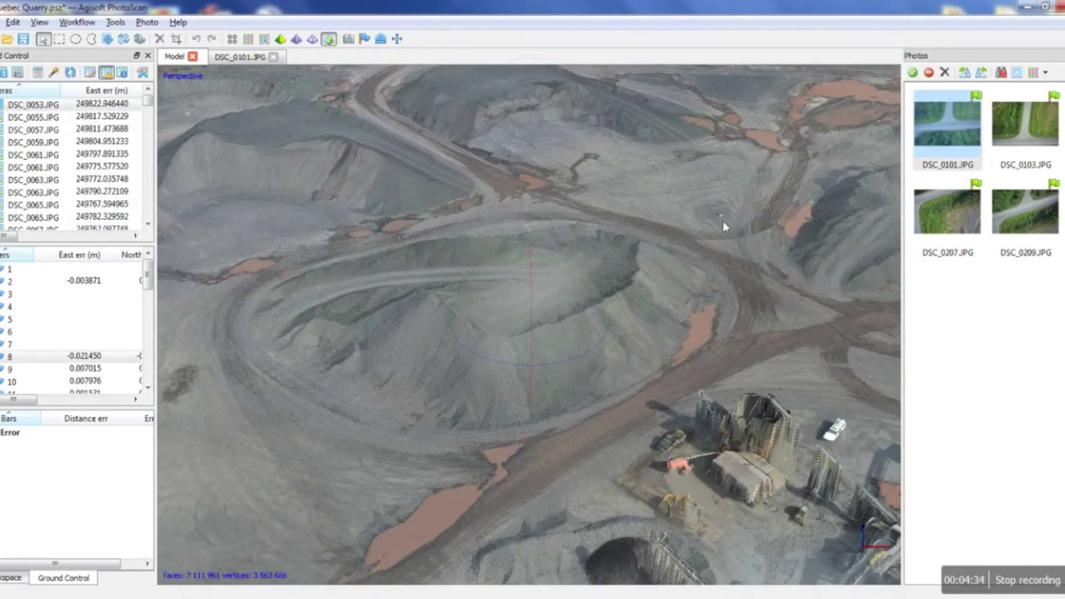
scroll(495, 348, "down", 8)
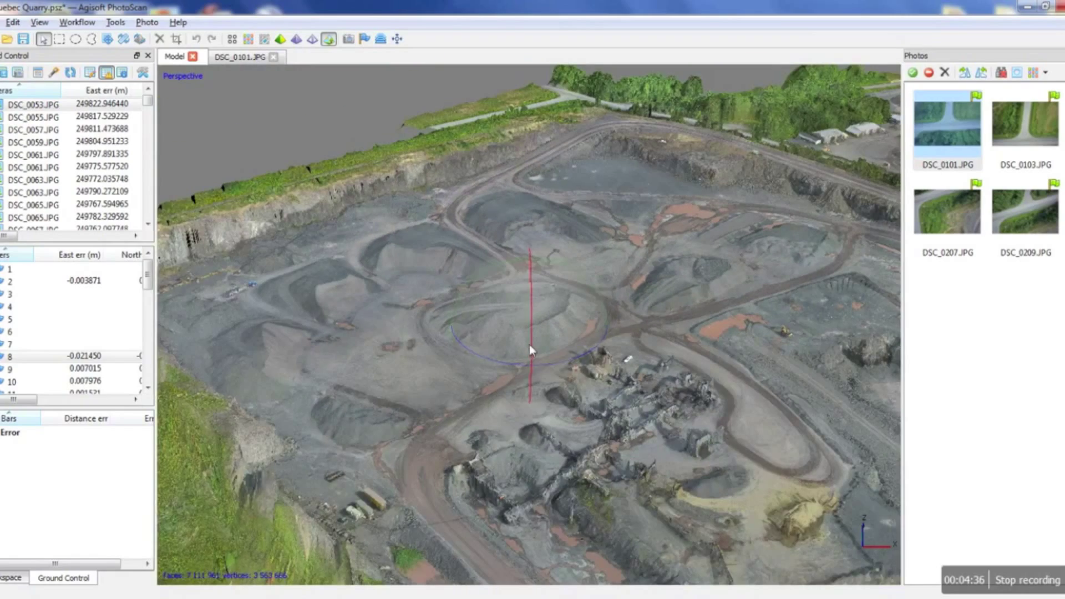
left_click_drag(547, 363, 435, 383)
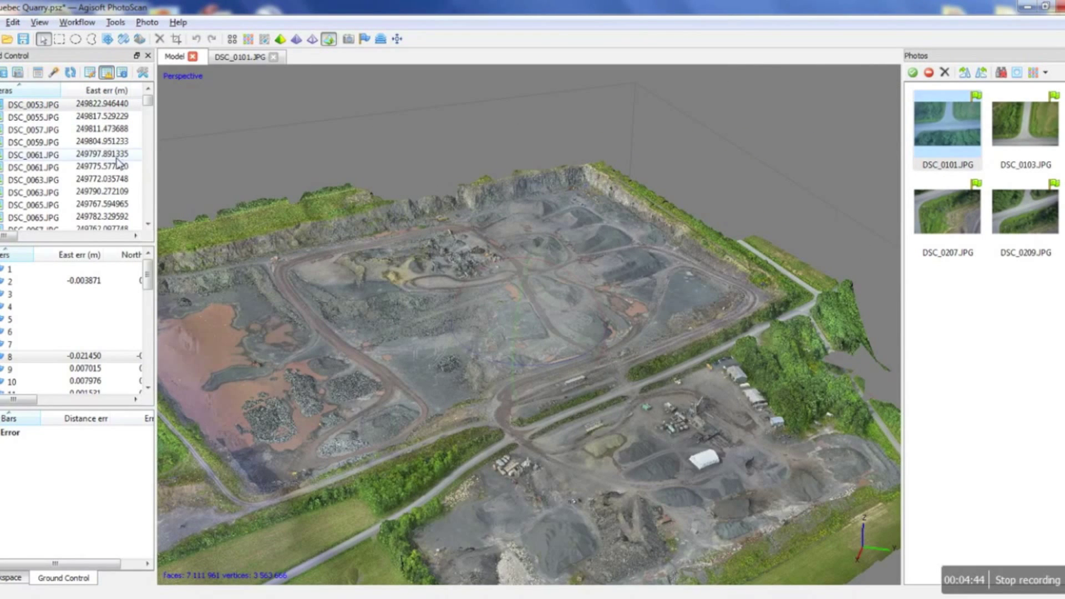
Select all cameras and filter the photo list to them, starting from DSC_0053
right_click(86, 147)
left_click(31, 131)
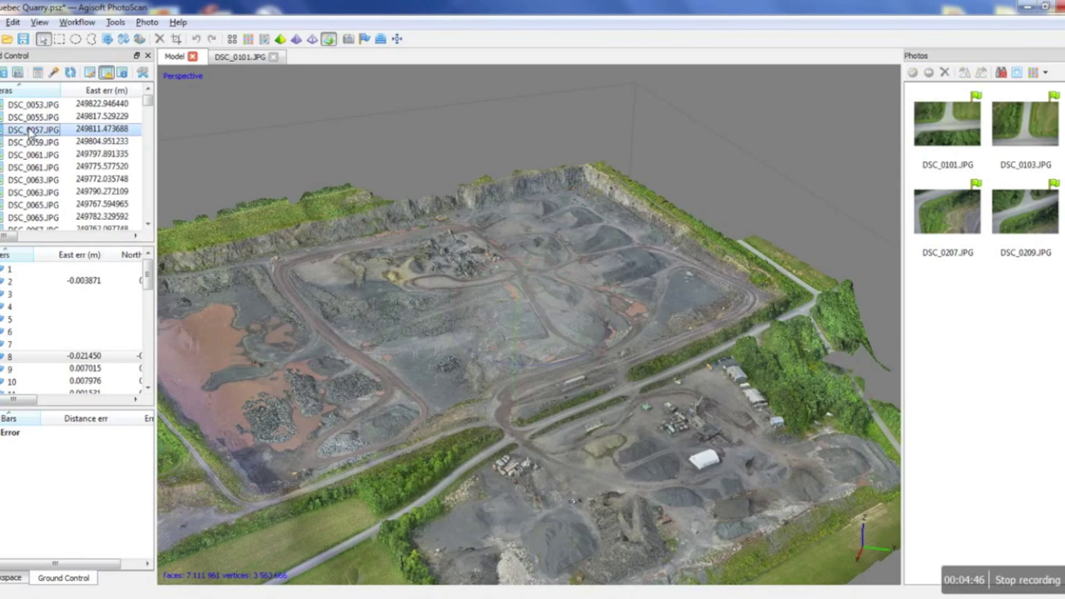
key("ctrl+a")
right_click(31, 130)
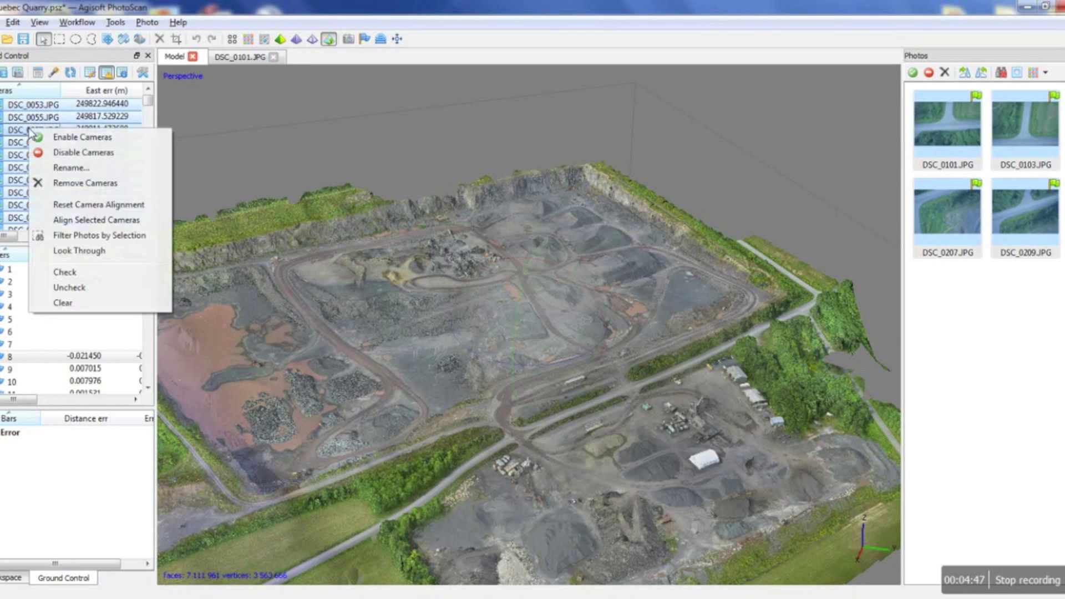
left_click(74, 237)
left_click(932, 135)
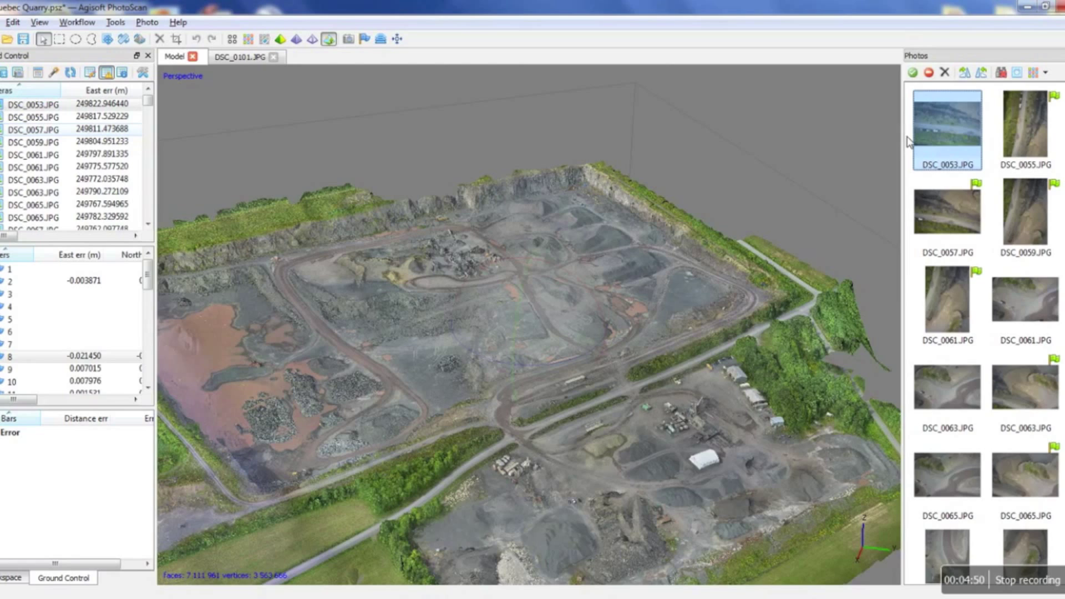
Narrow the photo list pane and zoom the model toward the central gravel pile
mouse_move(907, 141)
left_mouse_down()
mouse_move(730, 145)
mouse_move(738, 155)
mouse_move(925, 150)
left_mouse_up()
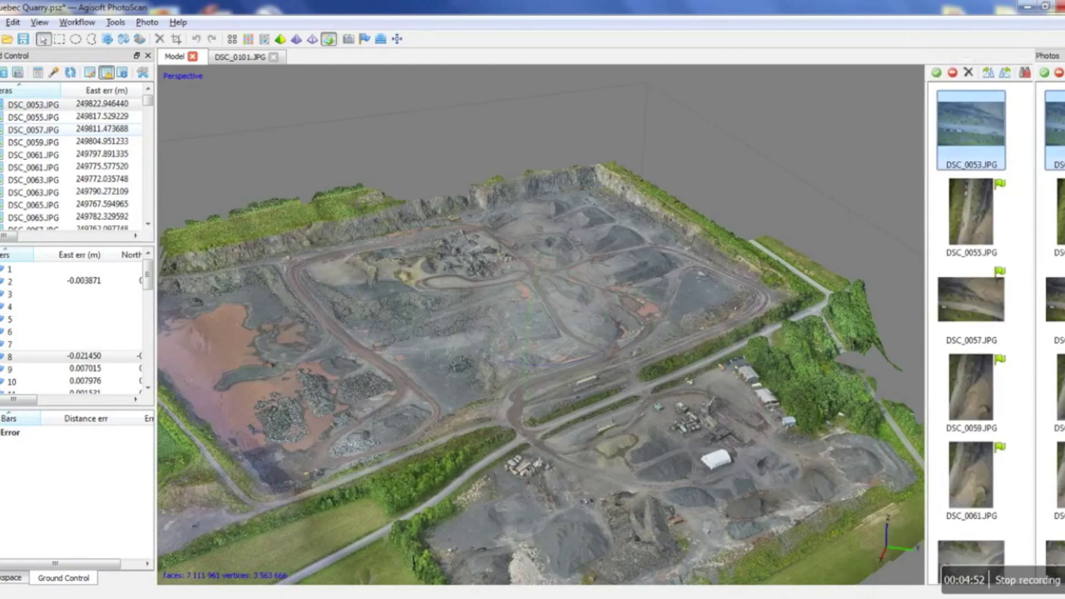
left_click_drag(925, 499, 1027, 501)
left_click_drag(473, 321, 588, 408)
scroll(589, 409, "up", 10)
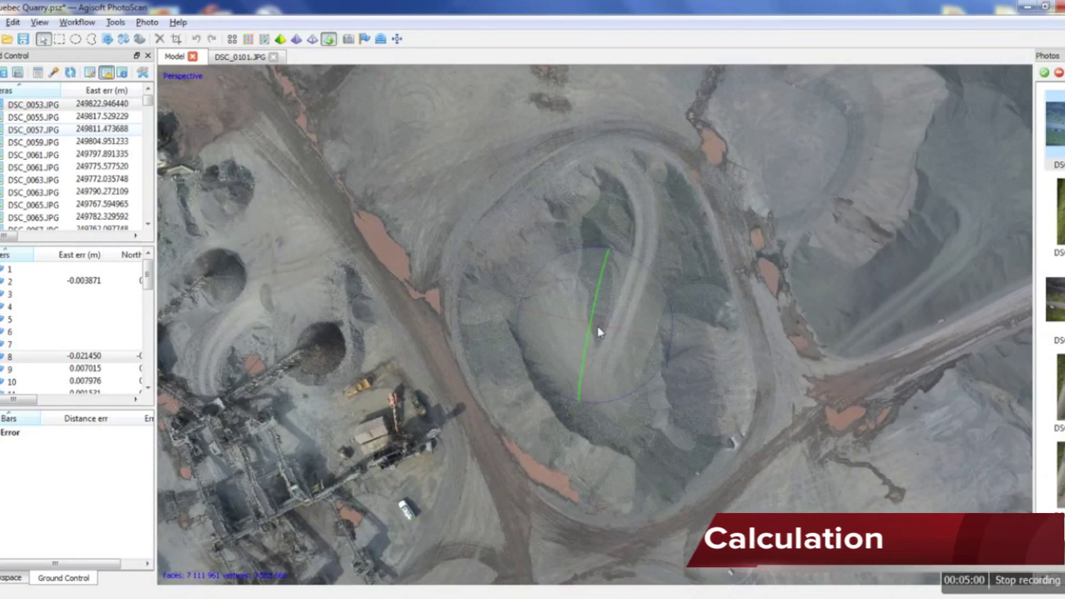
Switch the quarry to Solid shading and rotate to frame the central pile
left_click_drag(597, 351, 575, 363)
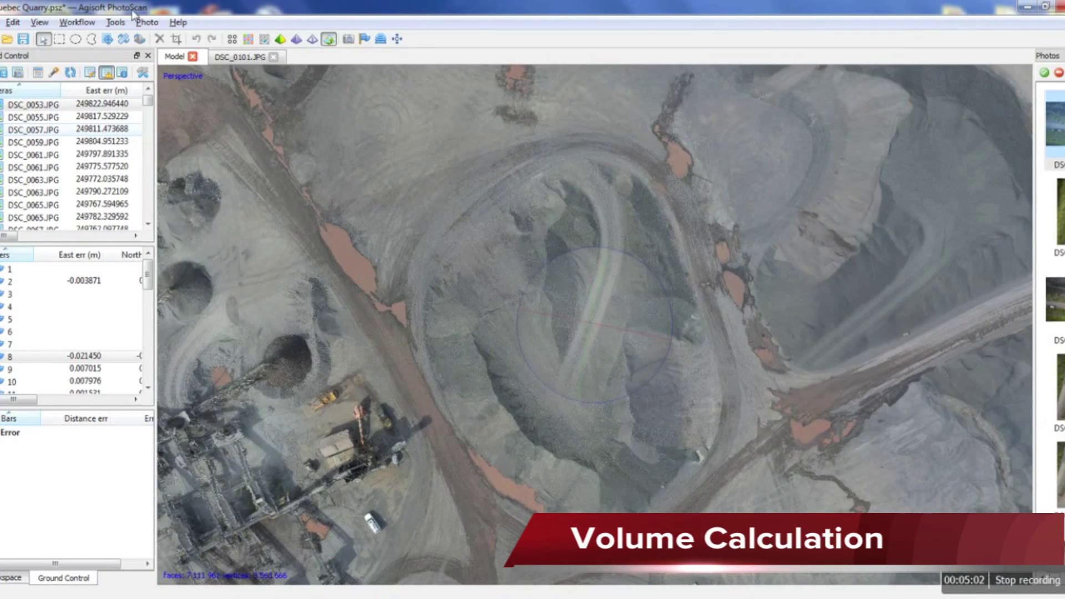
left_click(294, 43)
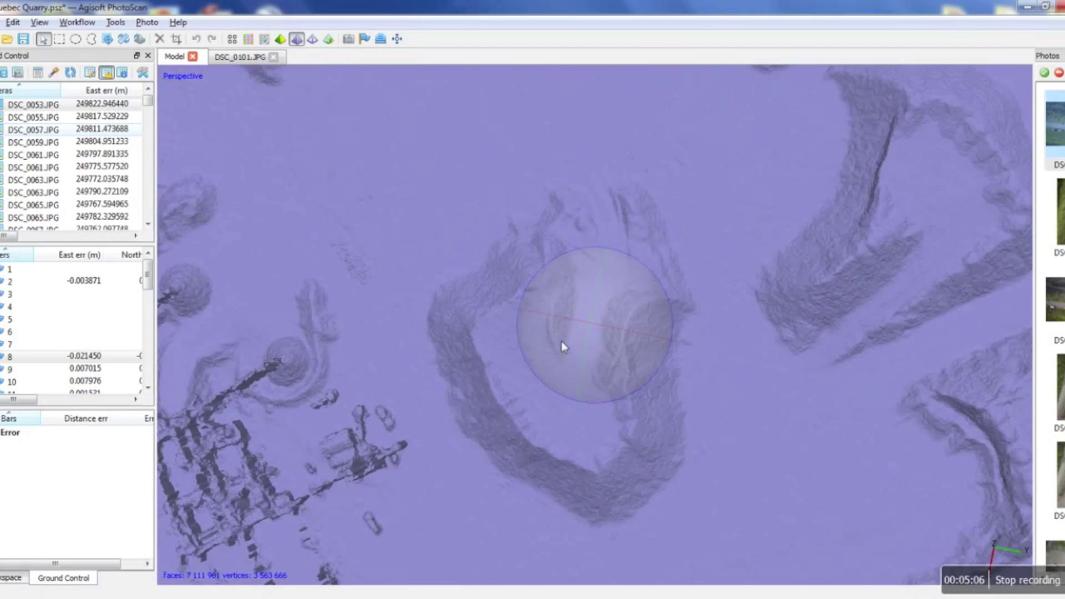
left_click_drag(747, 303, 613, 354)
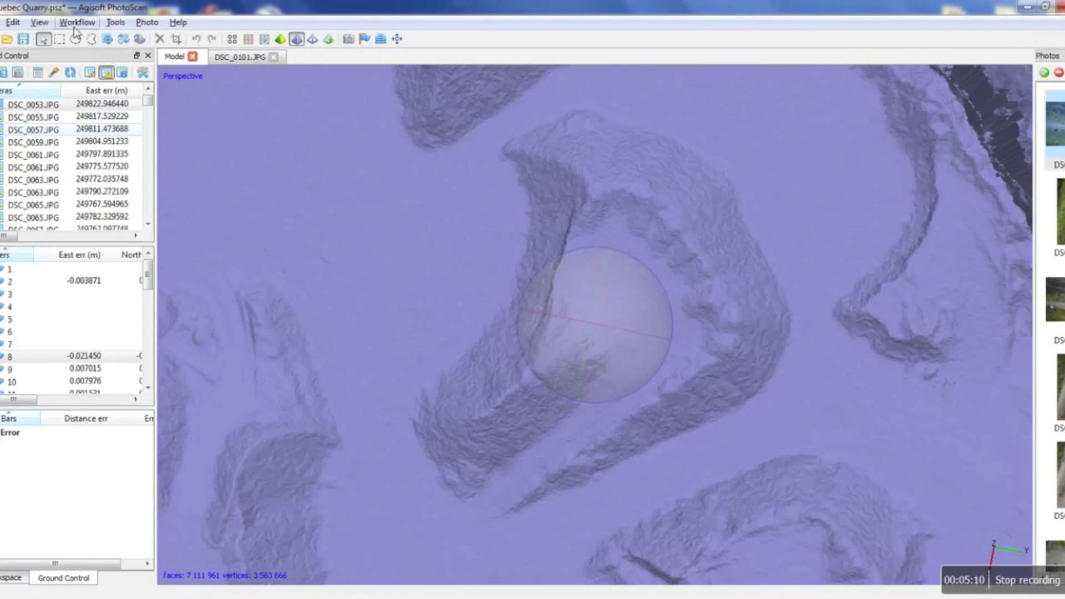
Lasso the gravel pile with Free-Form Selection, marking a 26,116-face region
left_click(92, 38)
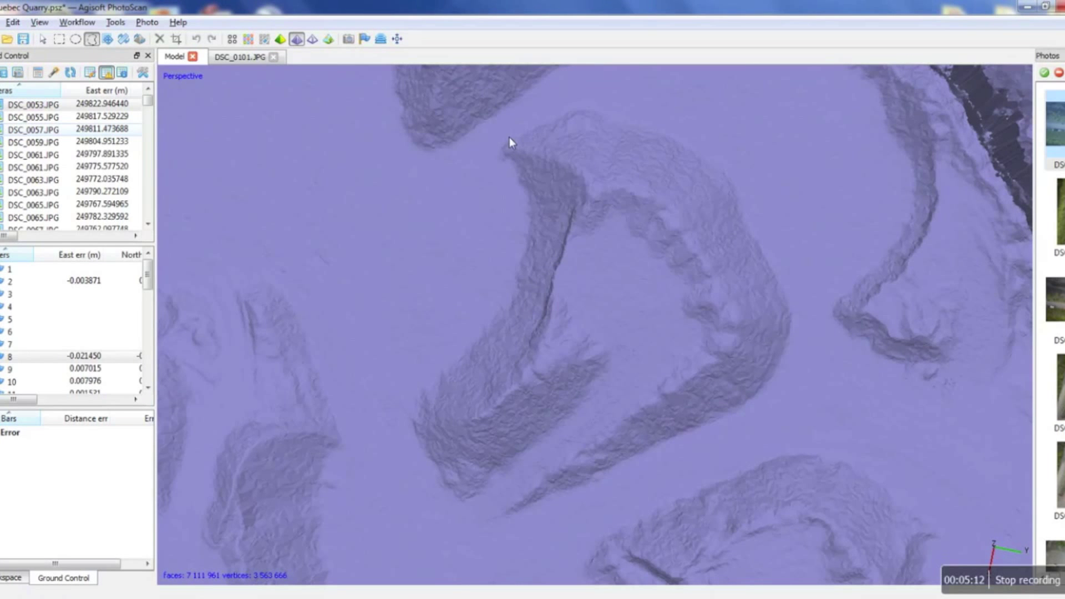
left_click_drag(510, 138, 503, 165)
mouse_move(426, 487)
left_mouse_down()
mouse_move(448, 505)
mouse_move(509, 523)
mouse_move(555, 516)
mouse_move(711, 440)
mouse_move(786, 357)
mouse_move(778, 275)
left_mouse_up()
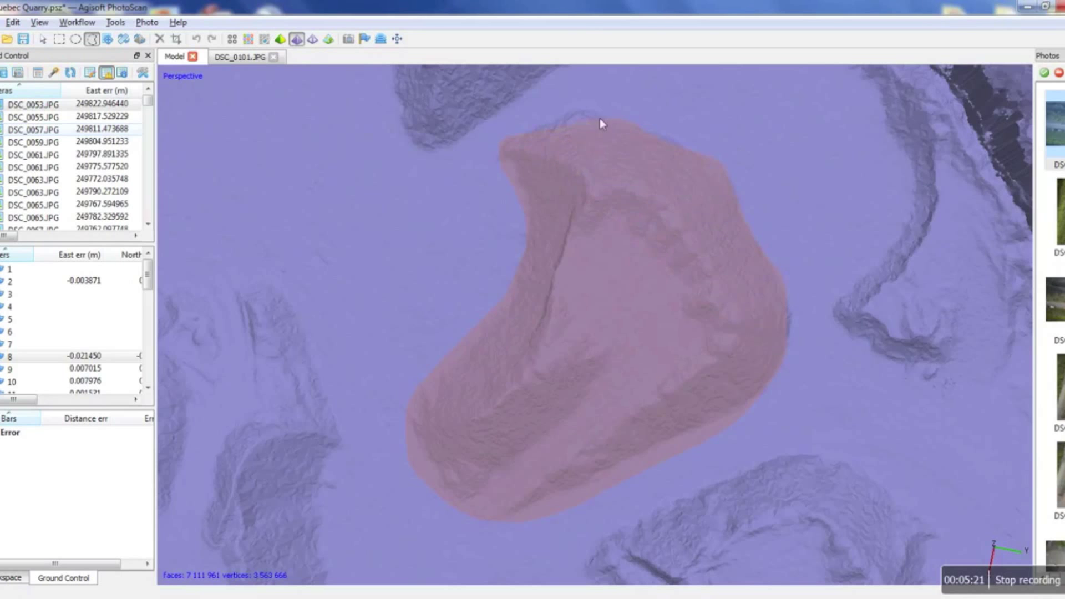
left_click(16, 23)
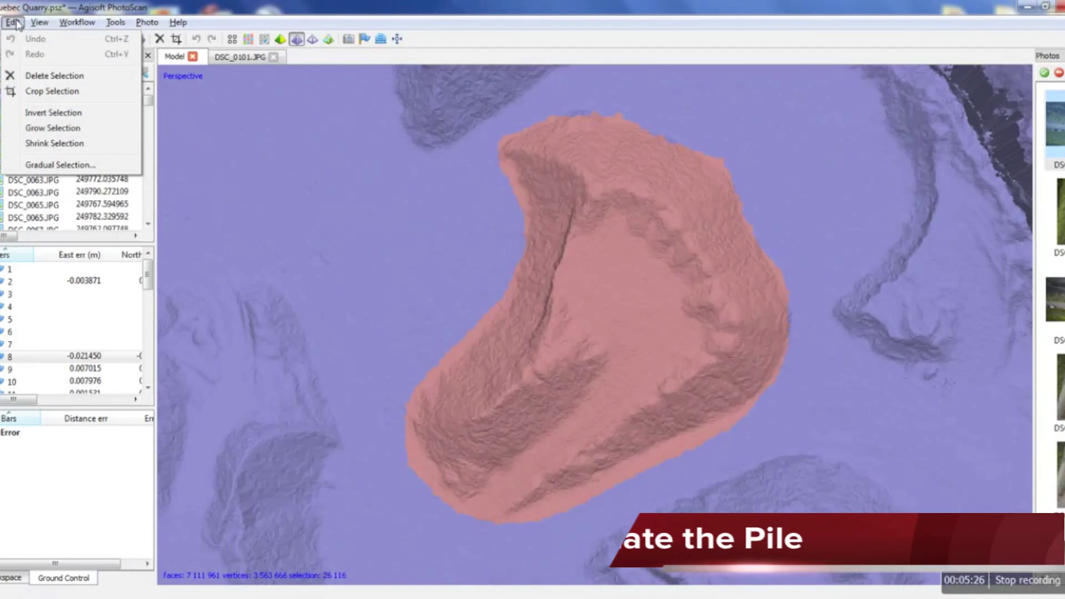
Invert the selection and delete everything surrounding the gravel pile
left_click(66, 112)
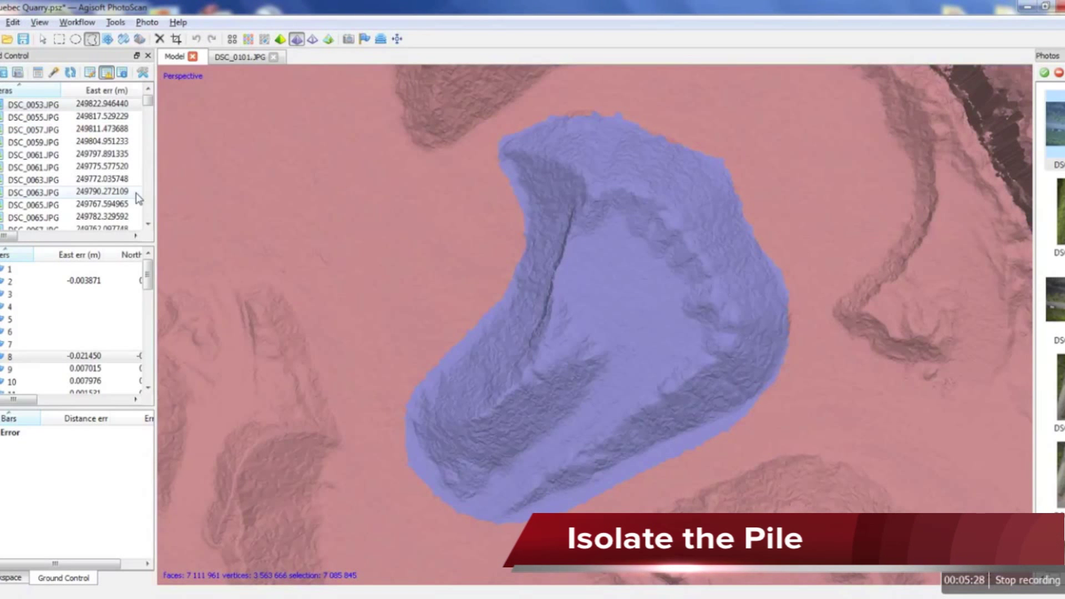
key("Delete")
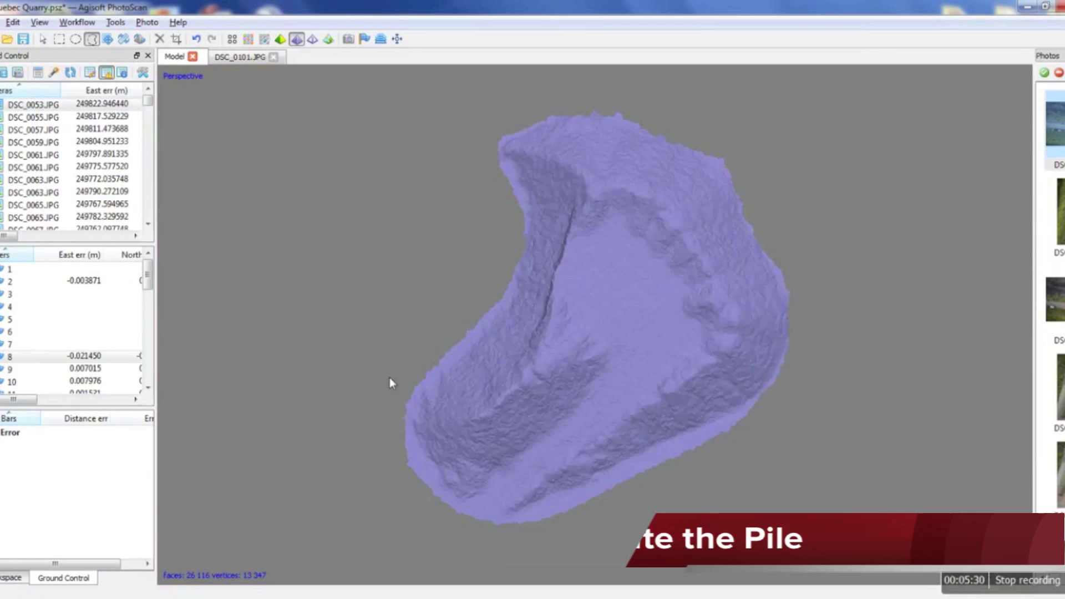
scroll(390, 377, "down", 2)
Select the isolated pile, close its holes at 100%, and orbit to check the underside
left_click(59, 39)
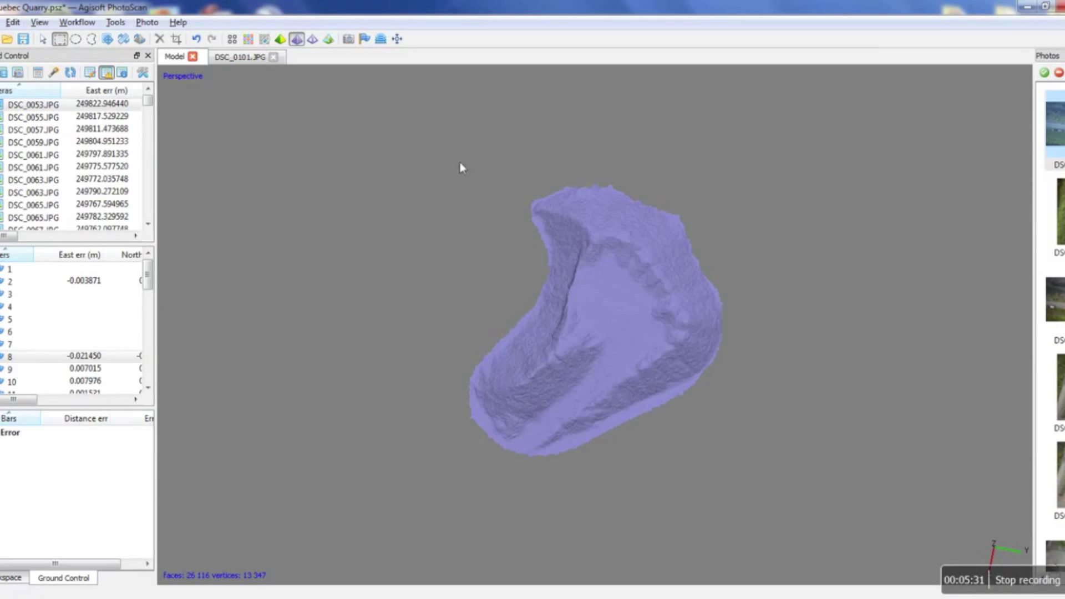
left_click_drag(402, 139, 737, 481)
left_click(116, 23)
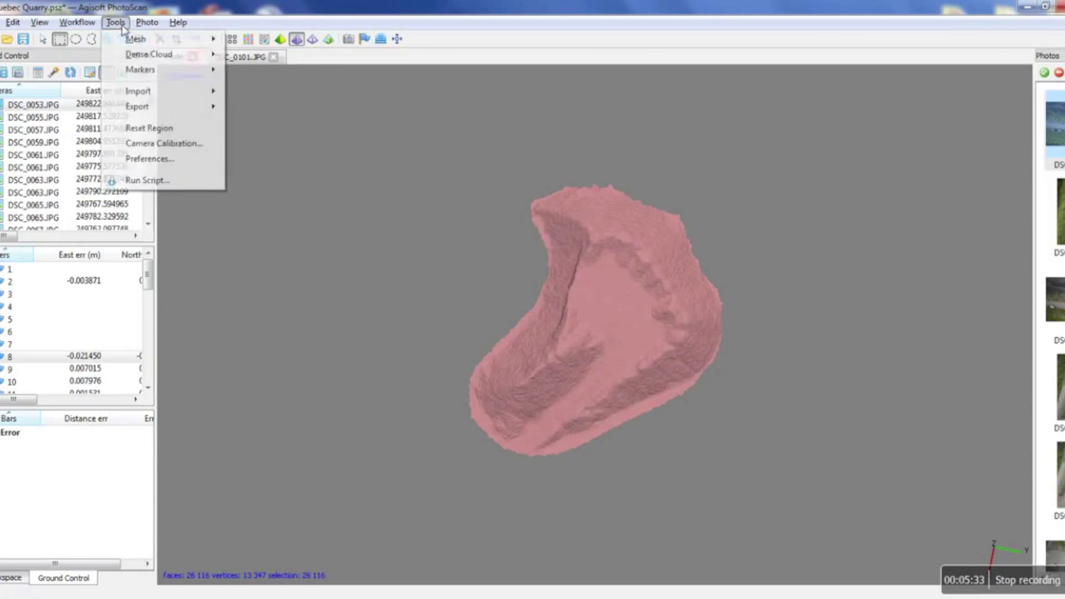
mouse_move(157, 43)
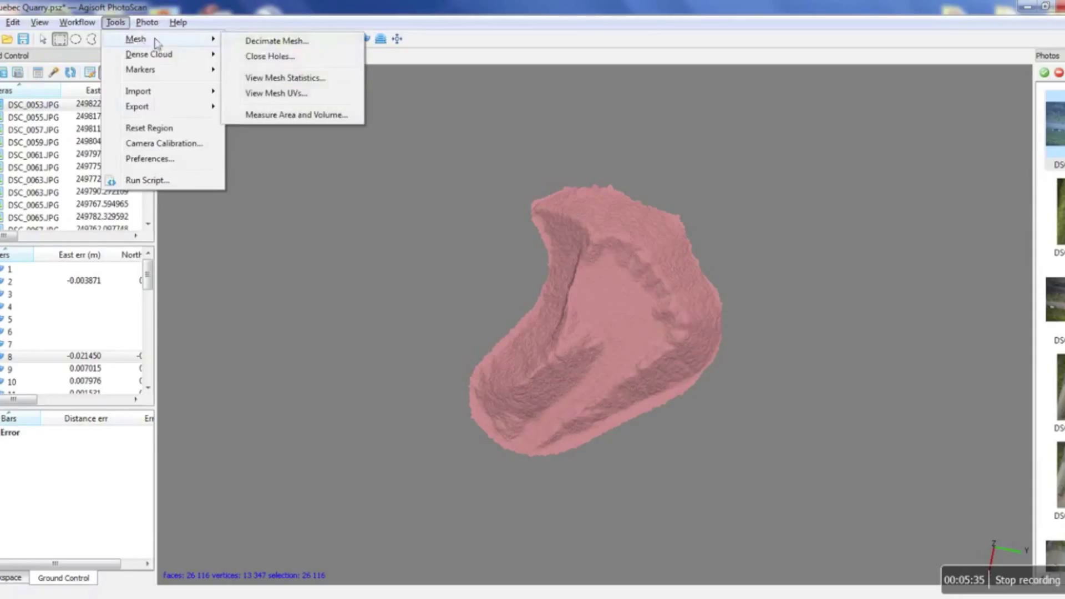
left_click(260, 56)
left_click(509, 336)
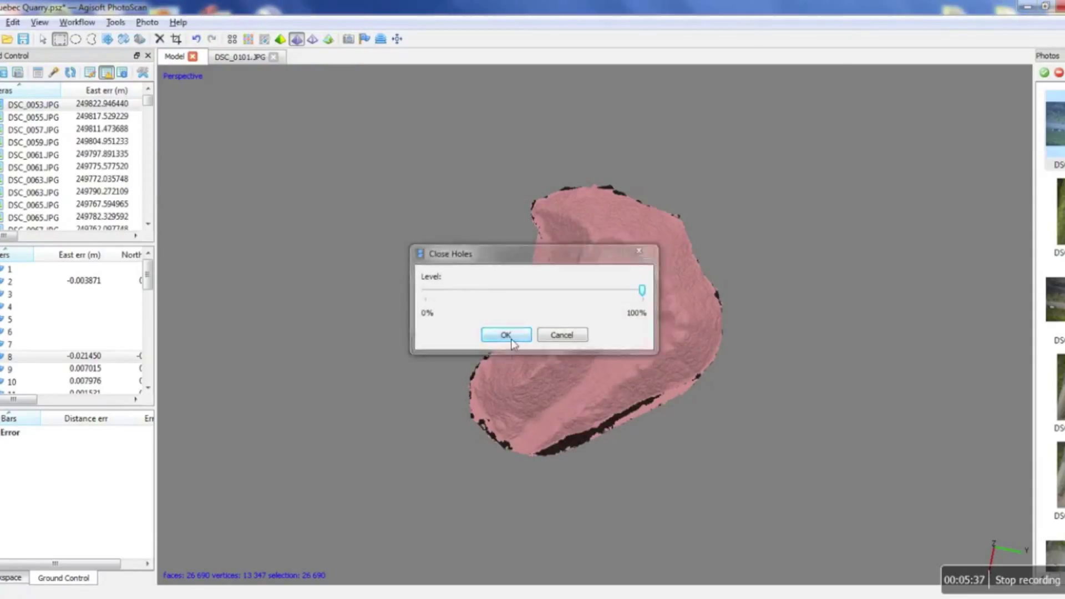
left_click(44, 39)
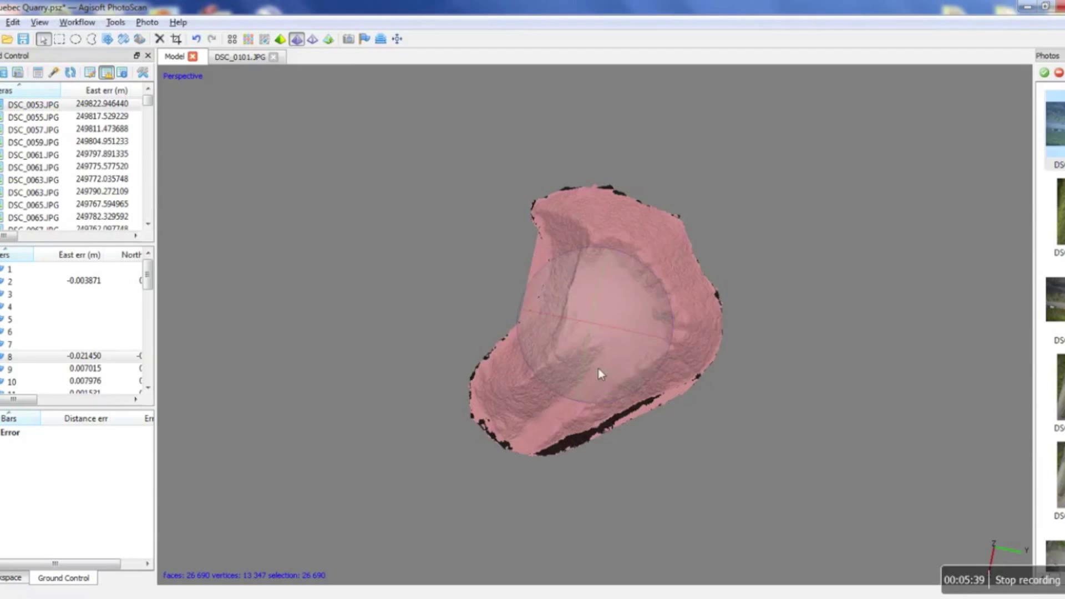
left_click_drag(601, 374, 638, 428)
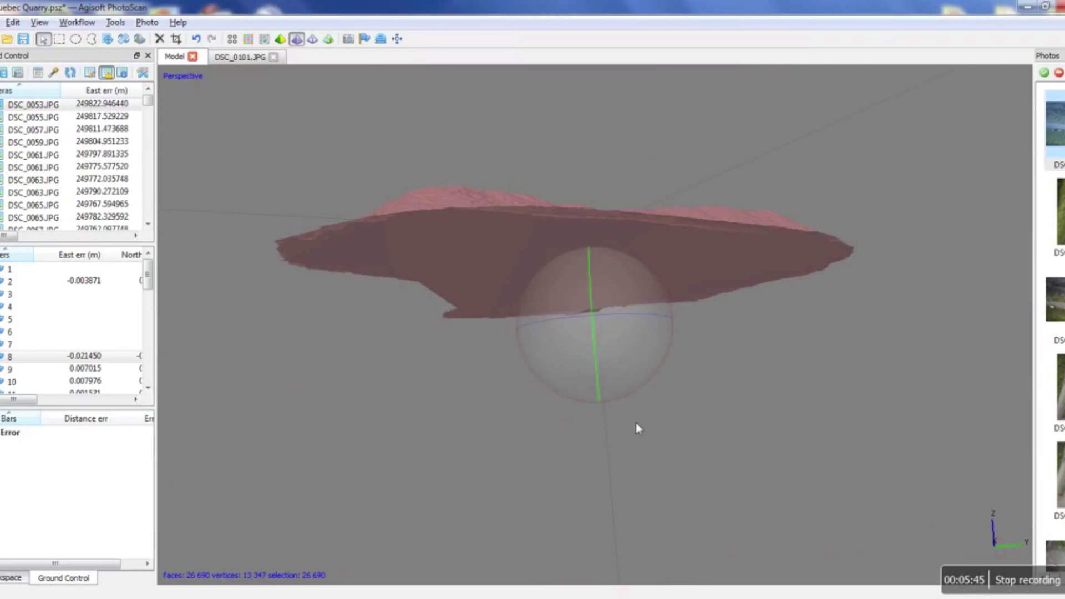
Measure the closed gravel pile's area and volume: 8393.27 m² and 14773 m³
left_click(114, 23)
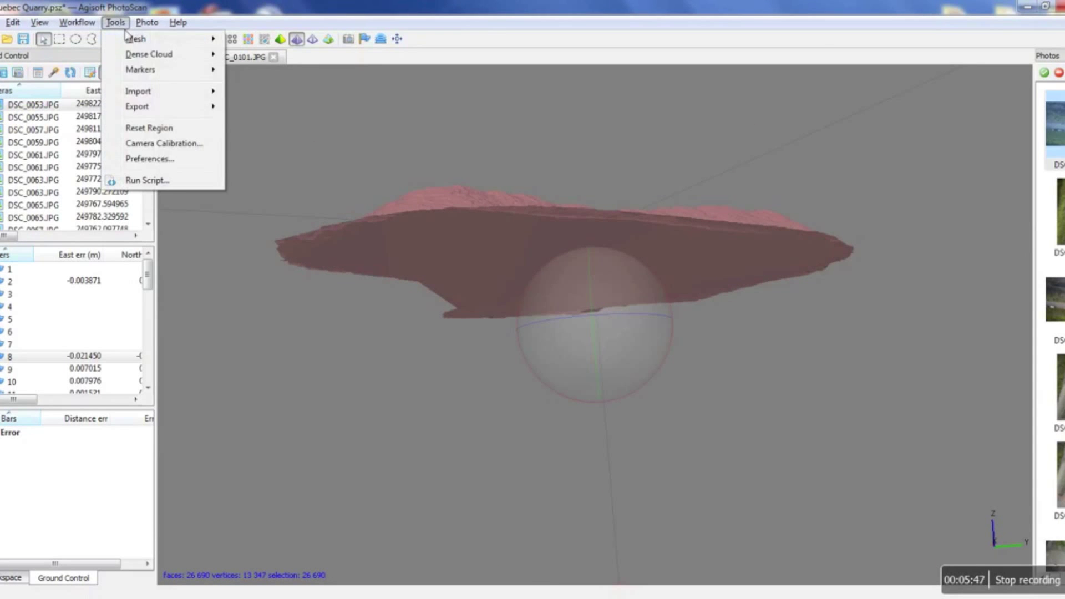
mouse_move(145, 43)
left_click(254, 115)
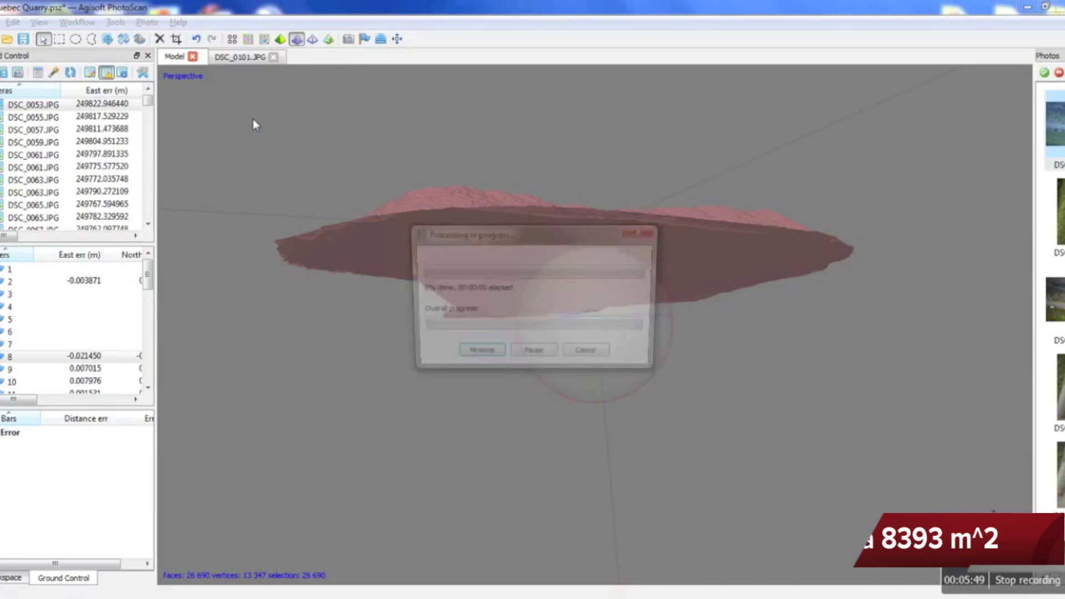